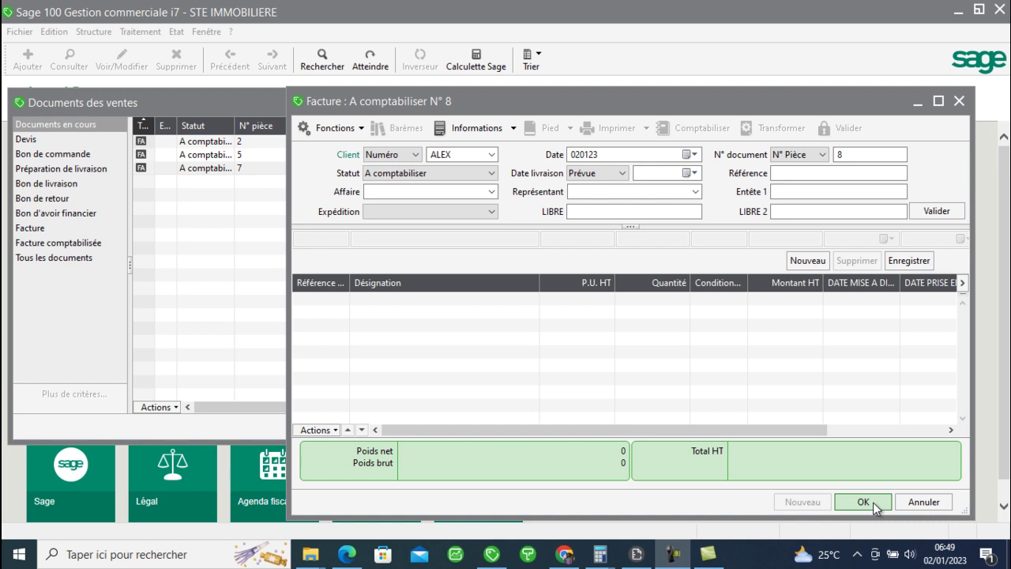
Validate and close the open sales invoice, then create a new document of type Facture in the purchase documents
left_click(872, 502)
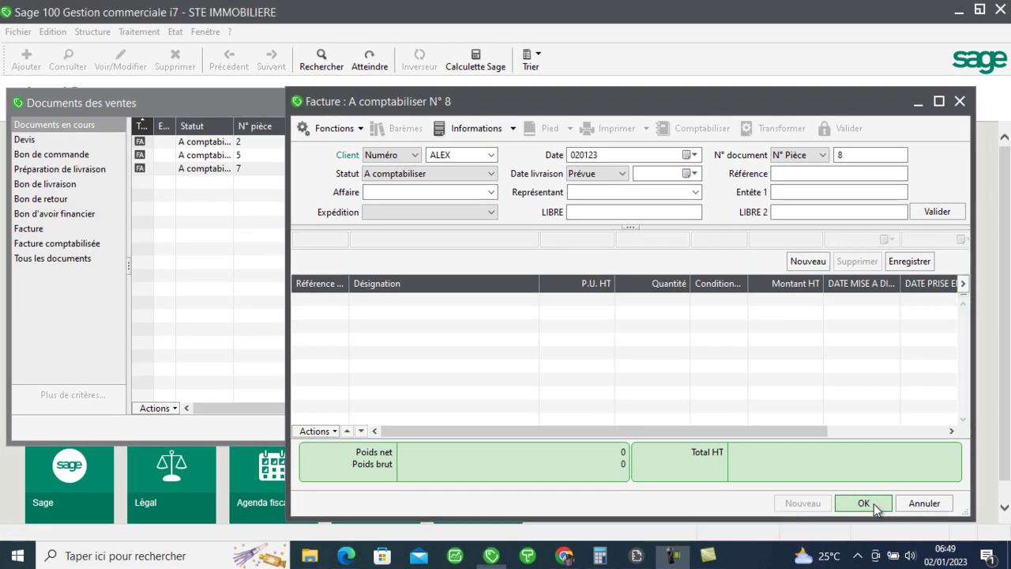
left_click(143, 34)
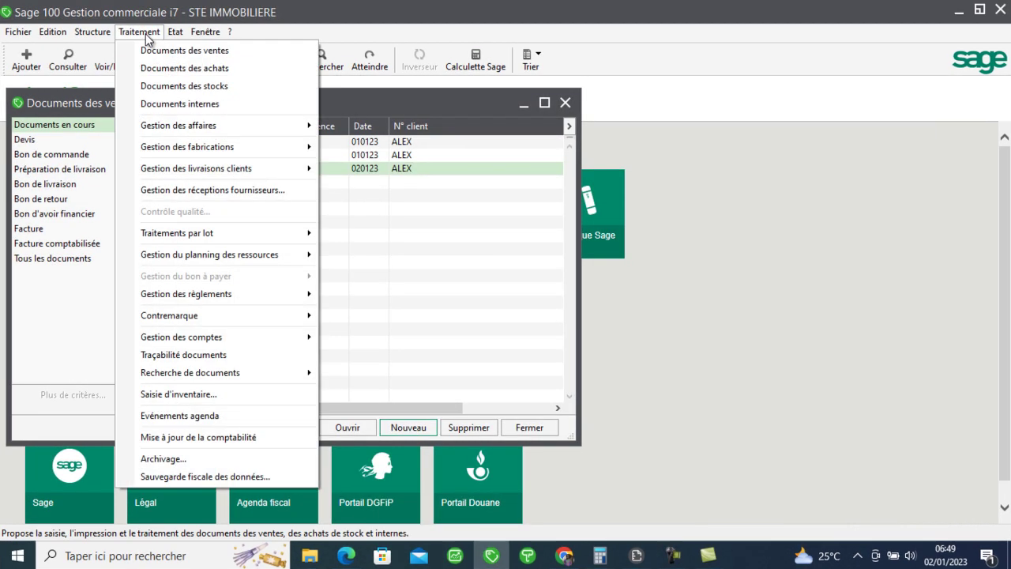
left_click(174, 69)
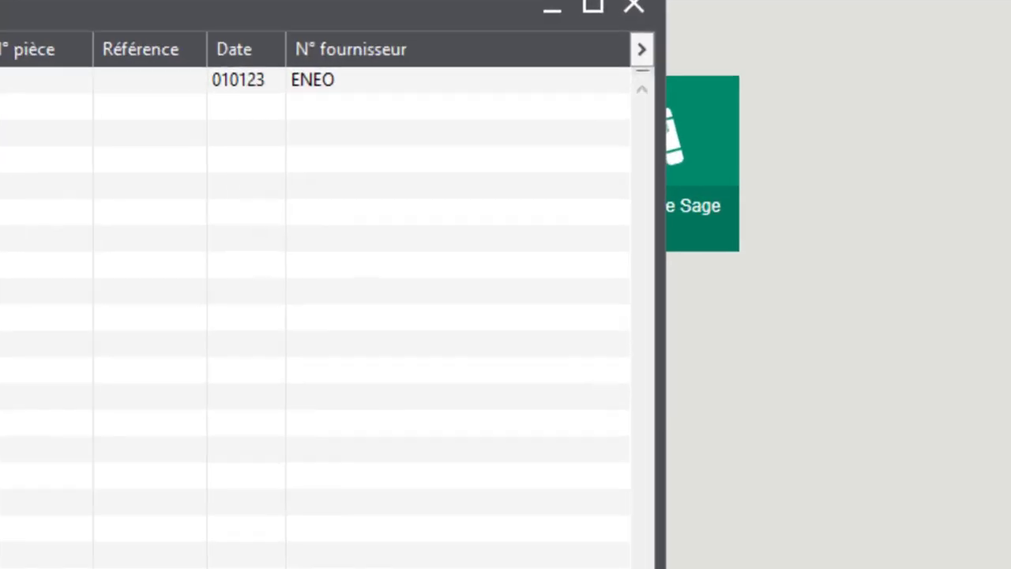
left_click(413, 456)
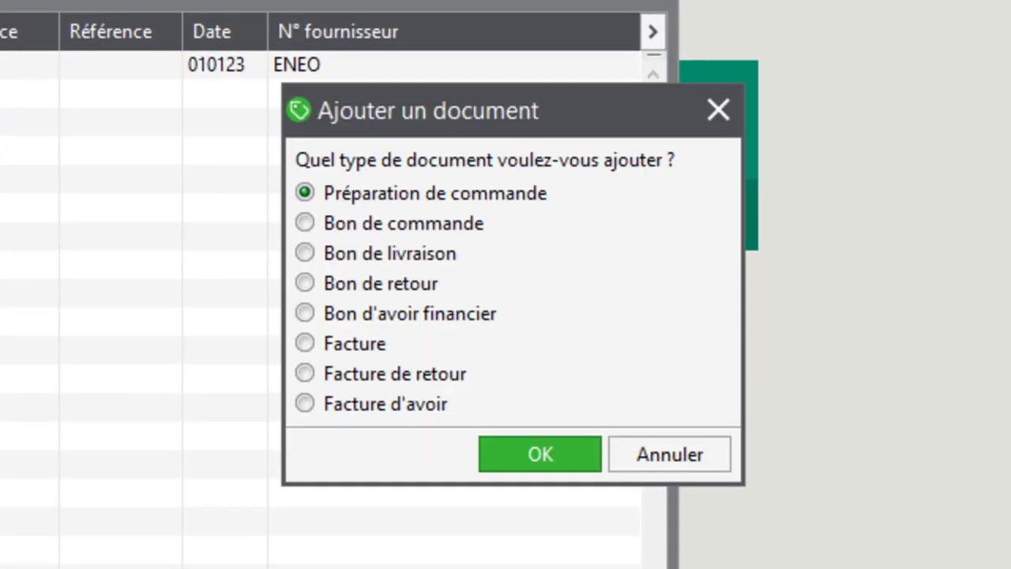
left_click(371, 346)
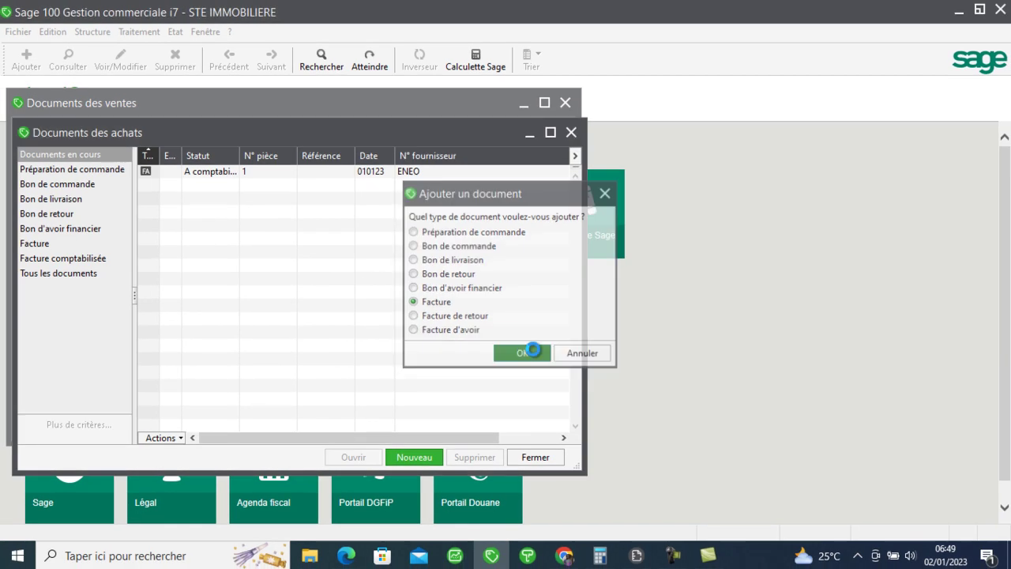
left_click(549, 450)
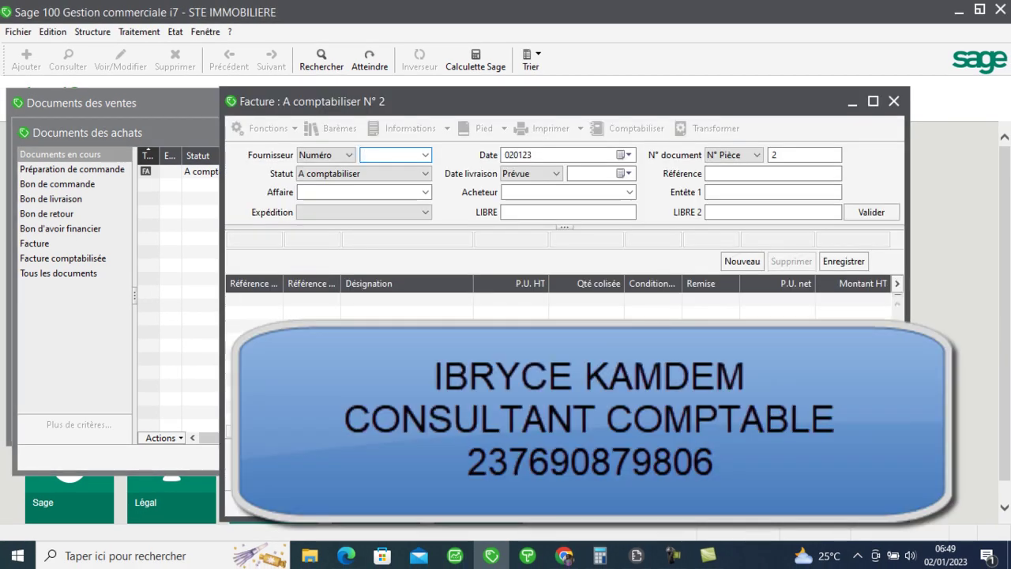
left_click(426, 158)
left_click(424, 161)
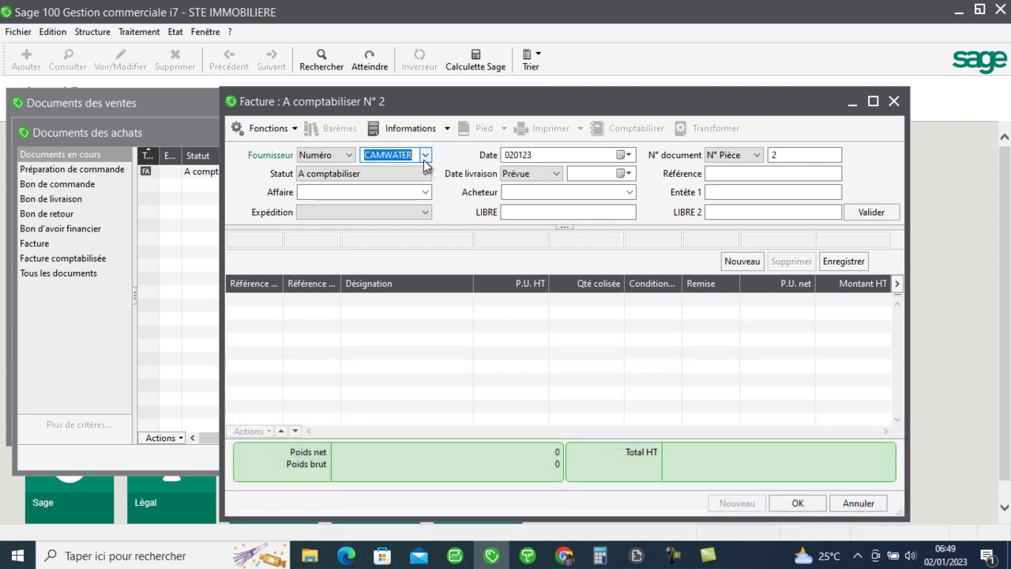
key("BackSpace")
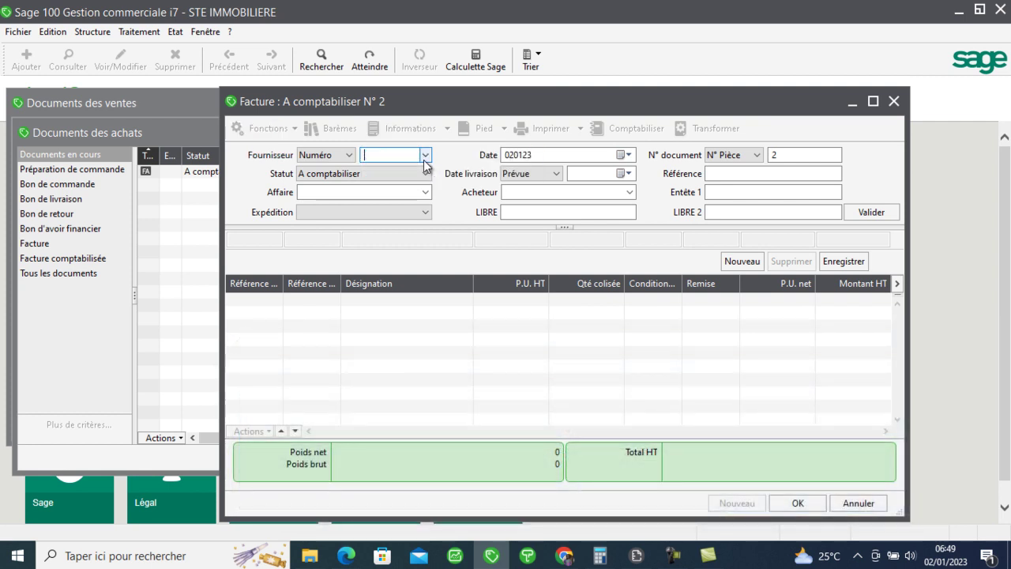
Create a new supplier record, entering the supplier's name as both the Compte tiers and the Intitulé
left_click(92, 32)
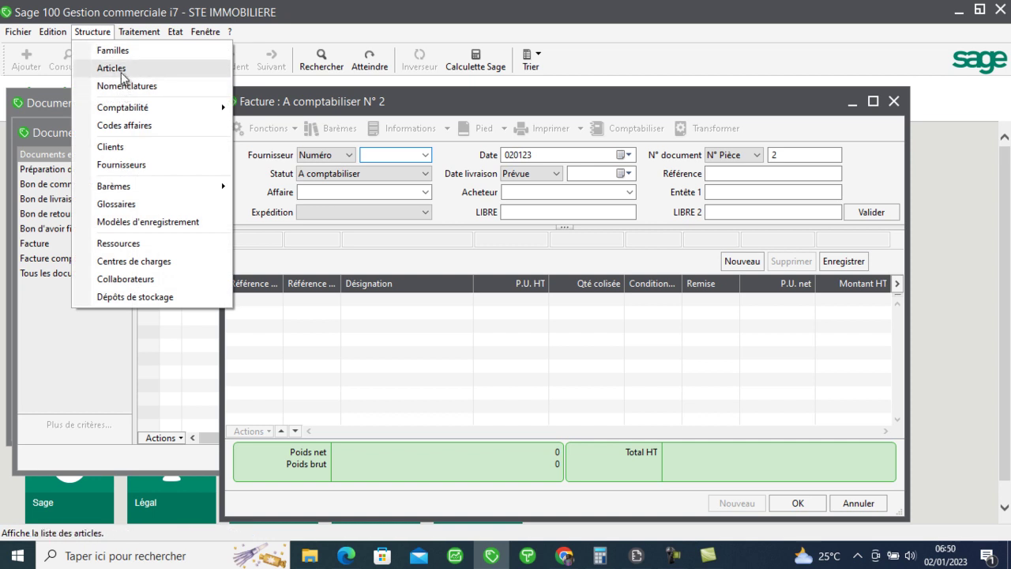
left_click(121, 164)
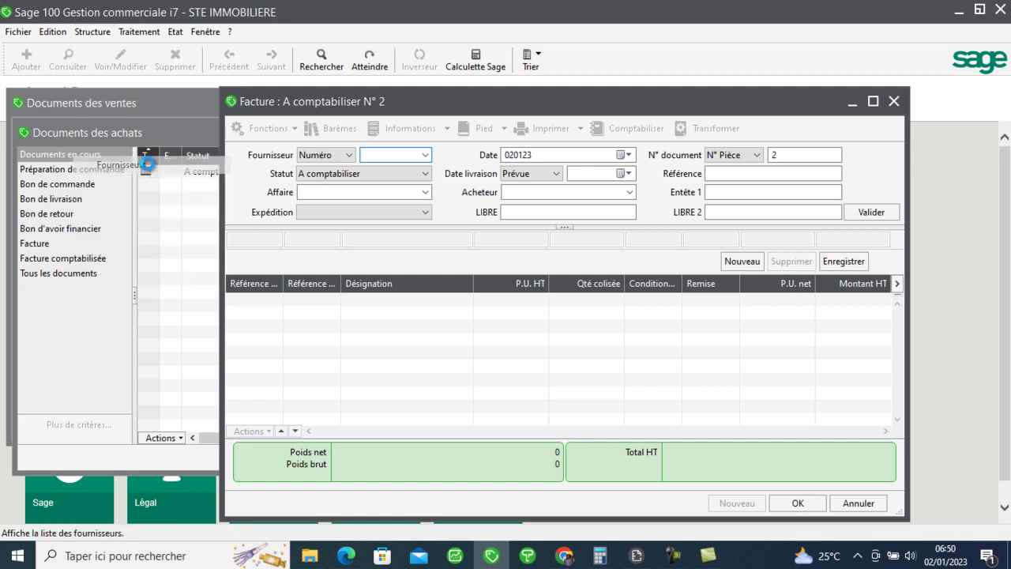
left_click(462, 504)
type("A")
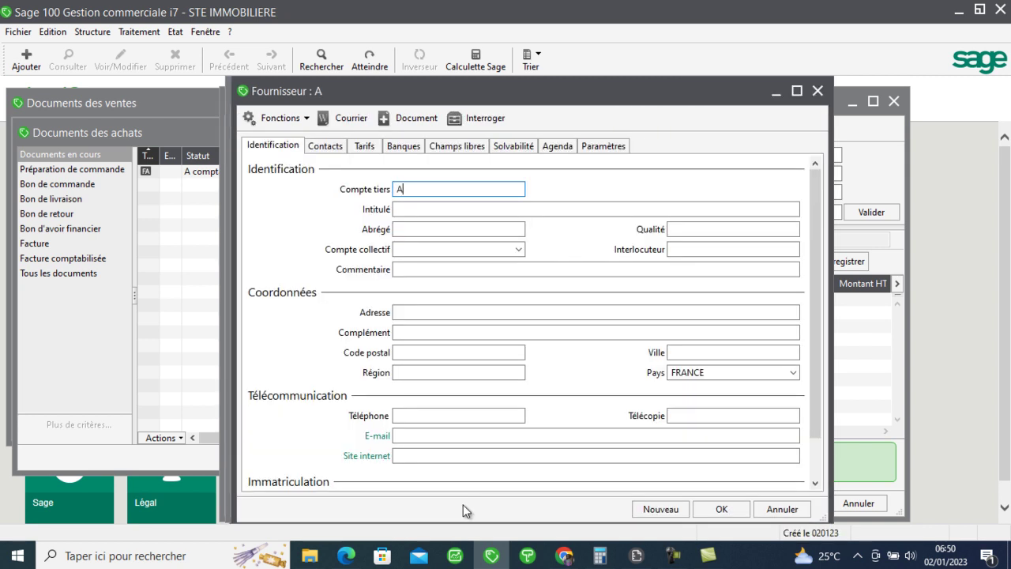
type("TANGAZ")
key("BackSpace")
type("NA")
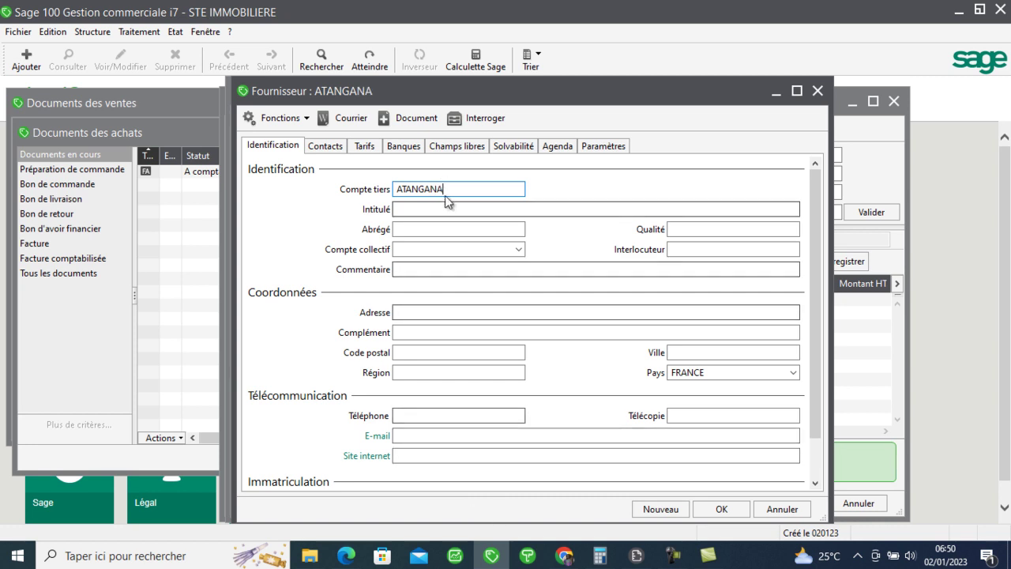
left_click(448, 210)
type("ATA")
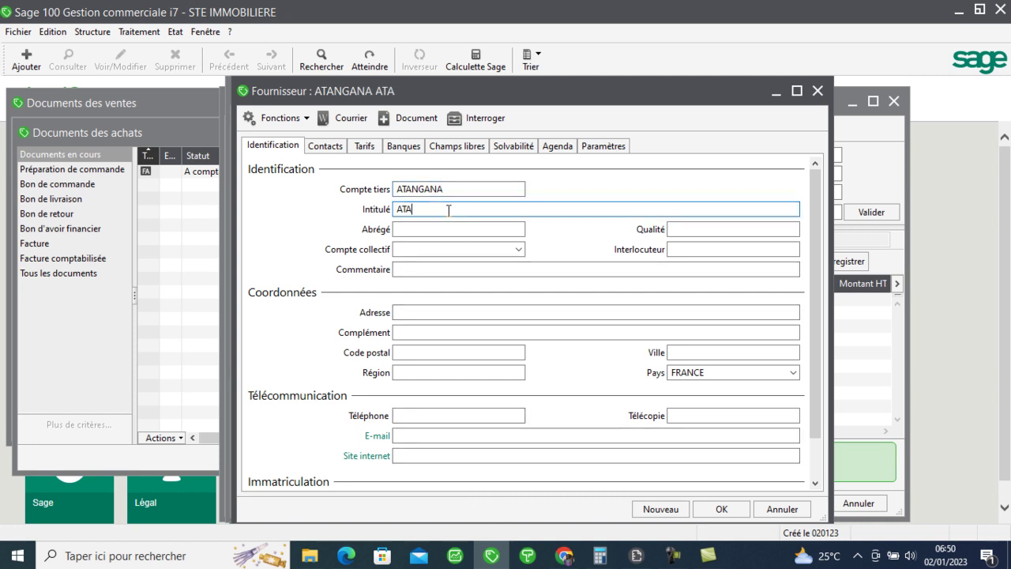
type("NGANA")
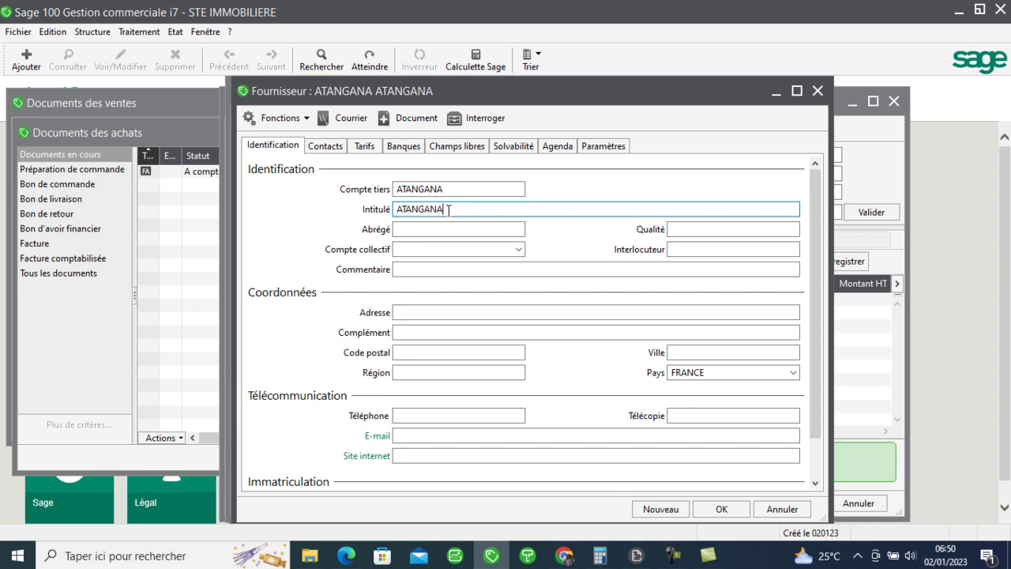
Decline creating collective account 401000, set the supplier's Compte collectif to 401100, and create that account while saving the supplier
left_click(720, 508)
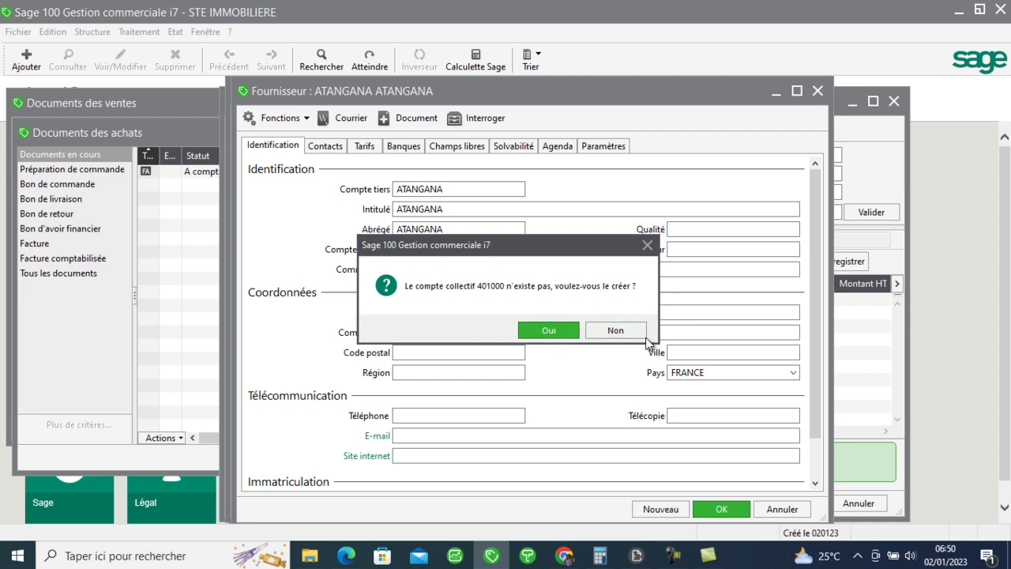
left_click(613, 332)
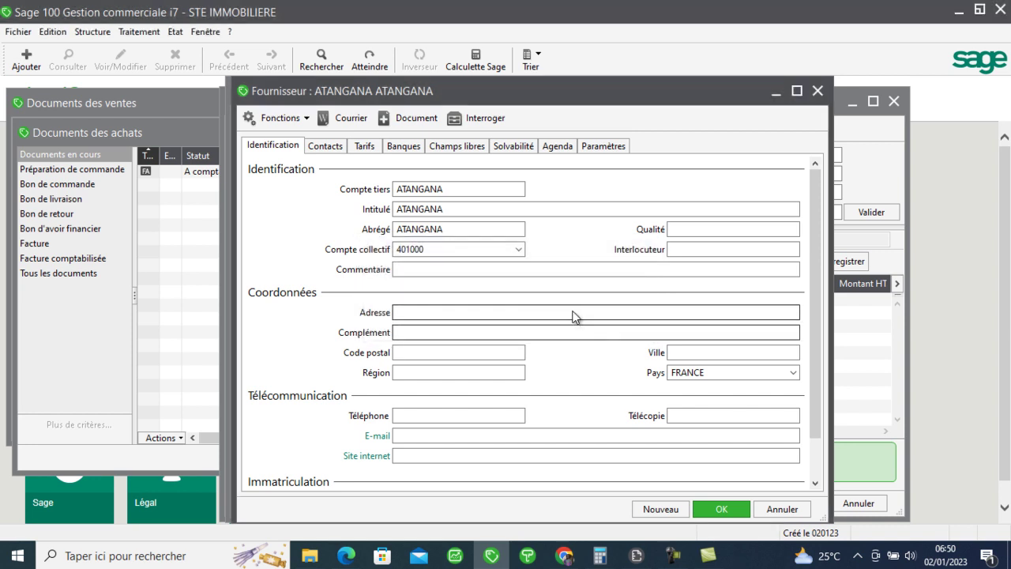
left_click(414, 249)
key("BackSpace")
type("1")
left_click(708, 511)
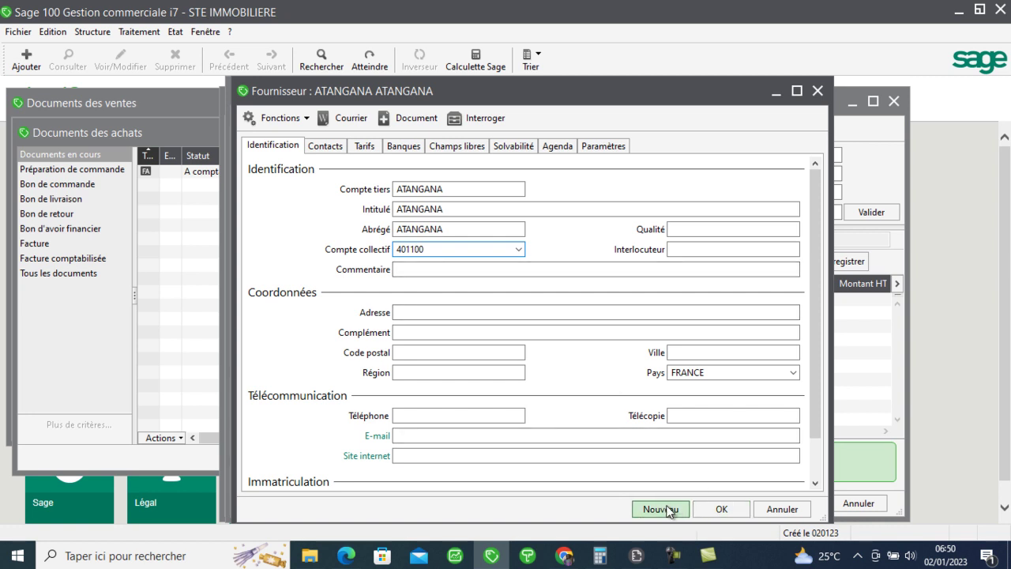
left_click(550, 329)
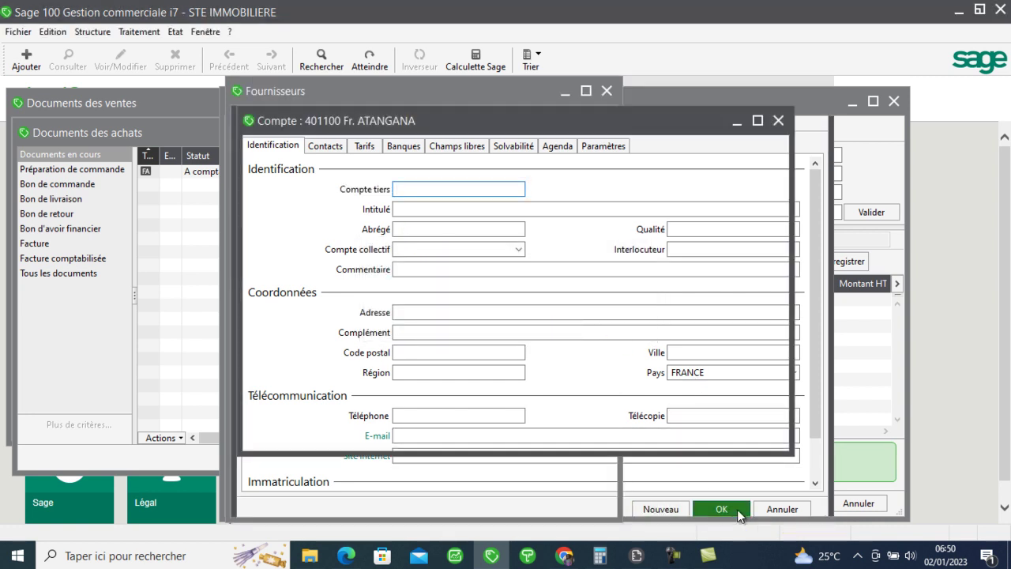
left_click(683, 437)
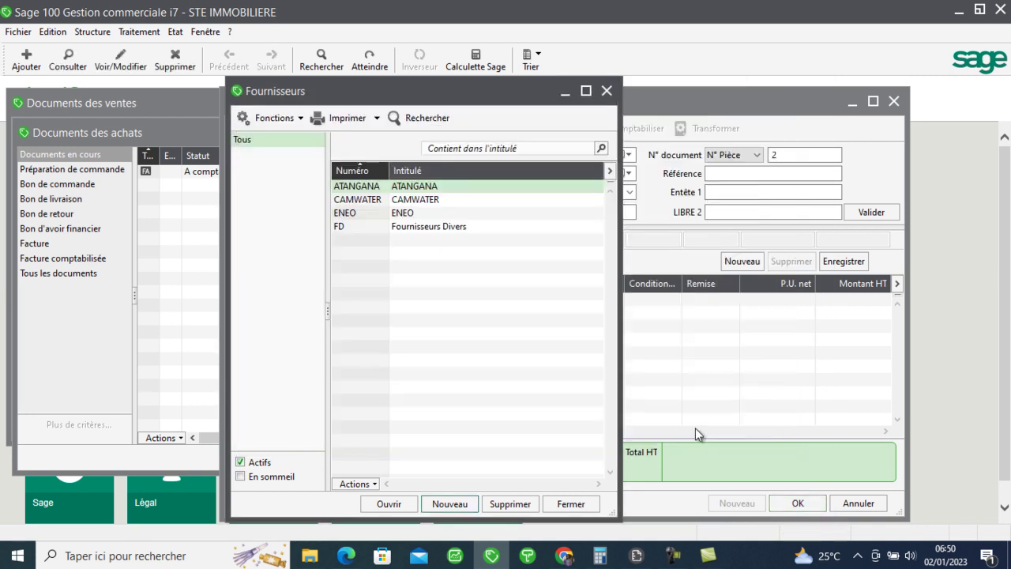
left_click(584, 503)
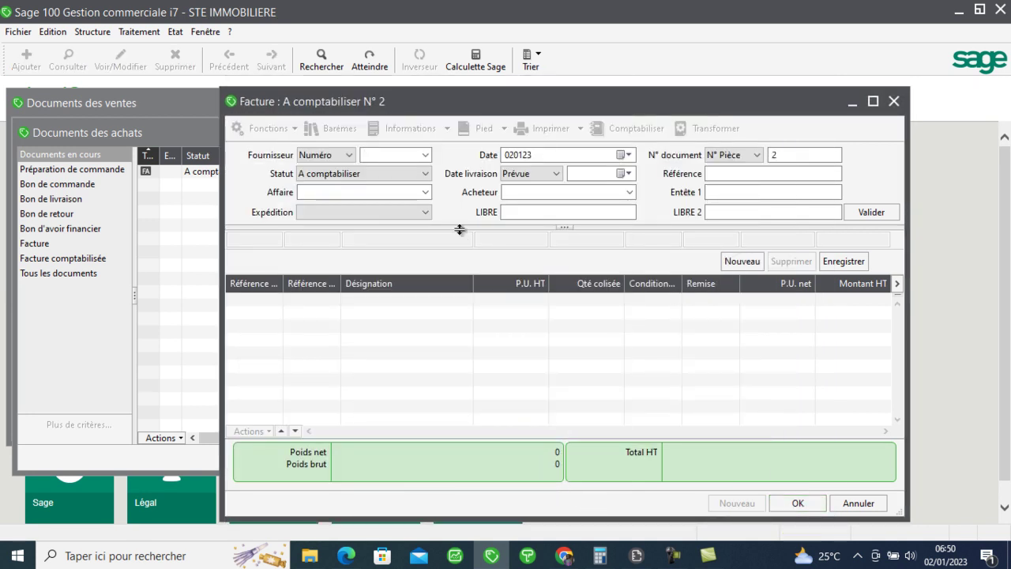
Select the new supplier on the purchase invoice, enter SITE LENDI DOUALA as LIBRE, and validate the header
left_click(425, 154)
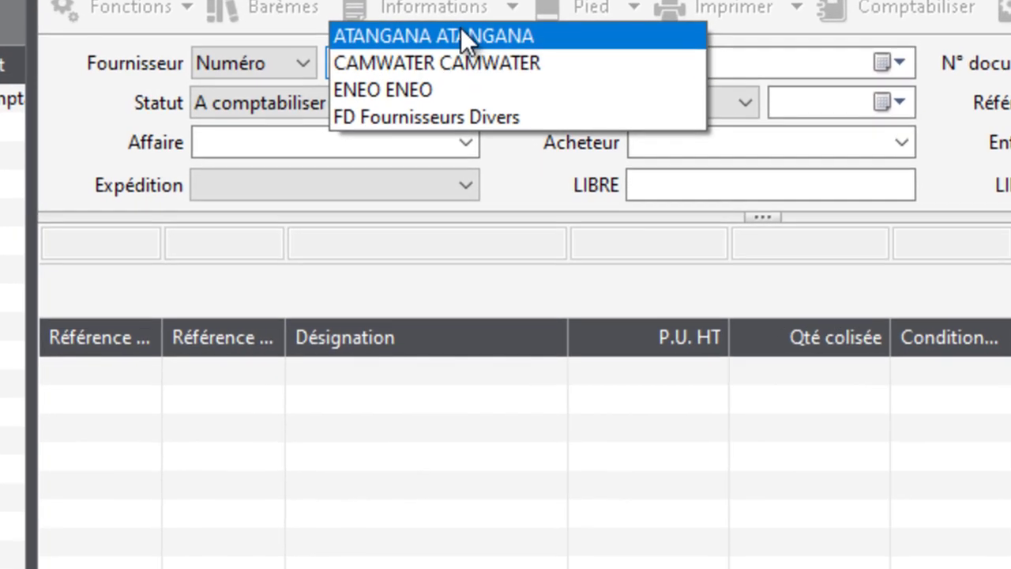
left_click(450, 70)
left_click(750, 183)
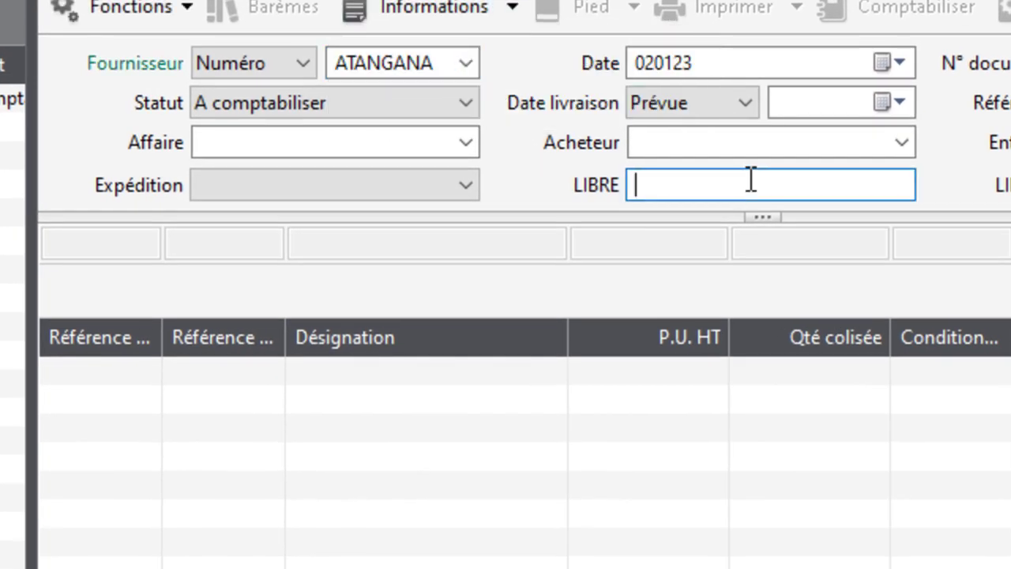
type("SITE LENDI DOUALA")
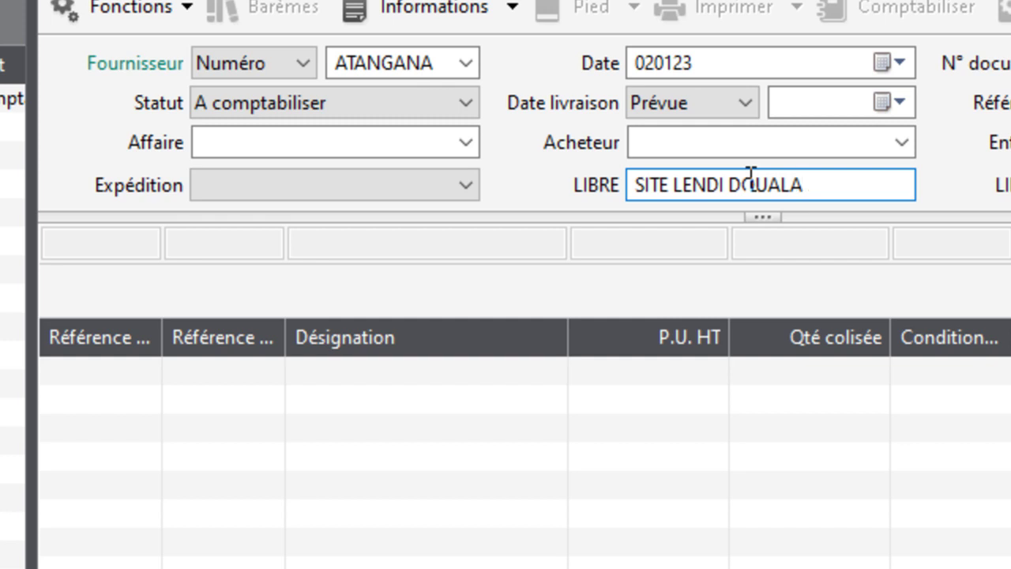
key("Tab")
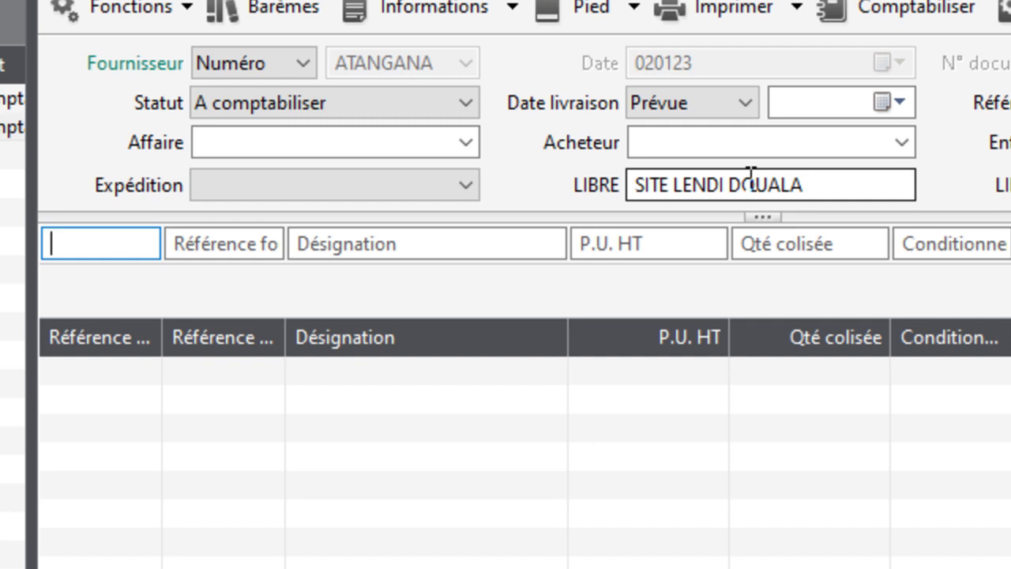
Choose the article TERRAIN ( nos parts) from the article list for the invoice line
type("A")
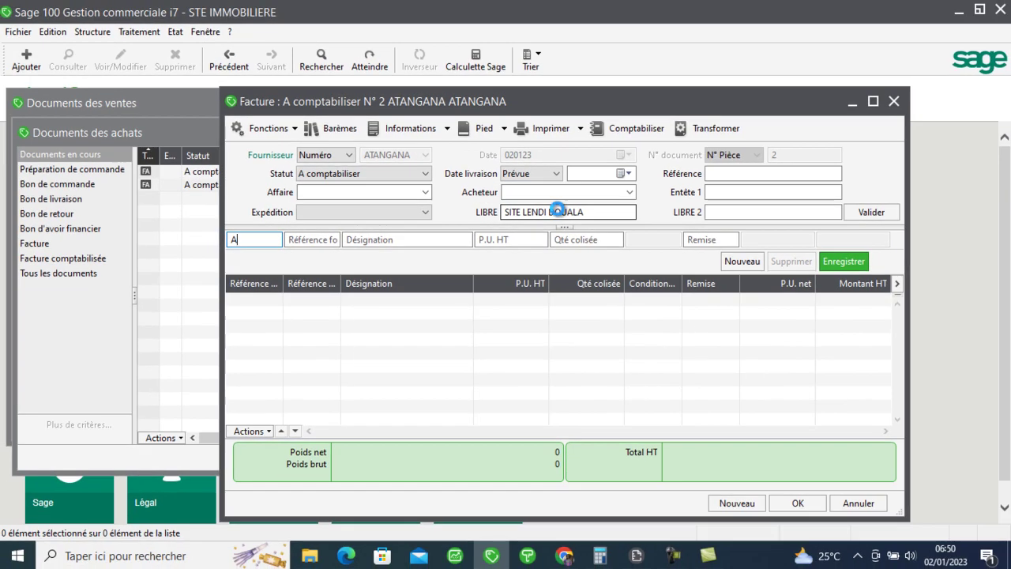
key("Tab")
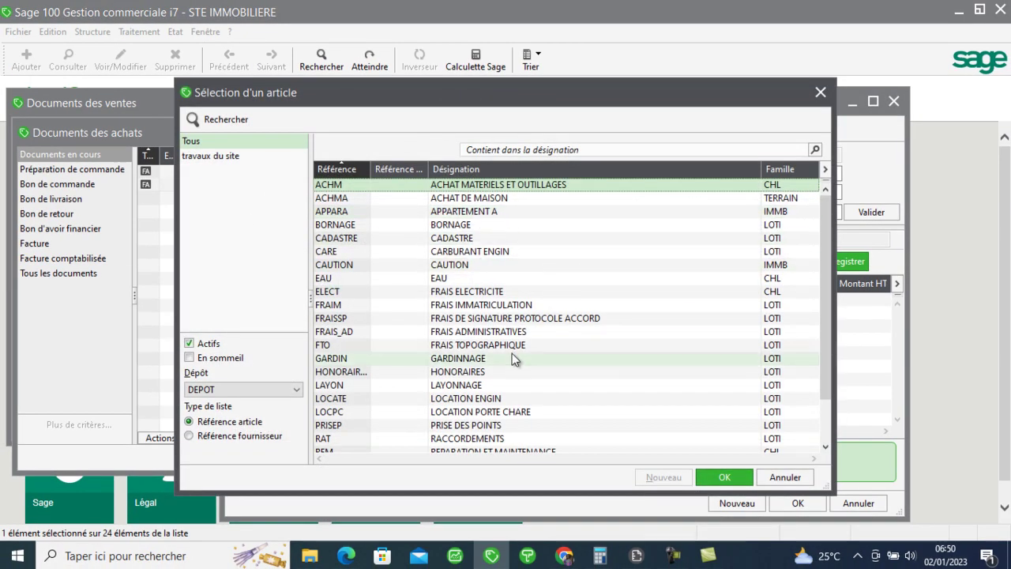
left_click_drag(825, 325, 817, 404)
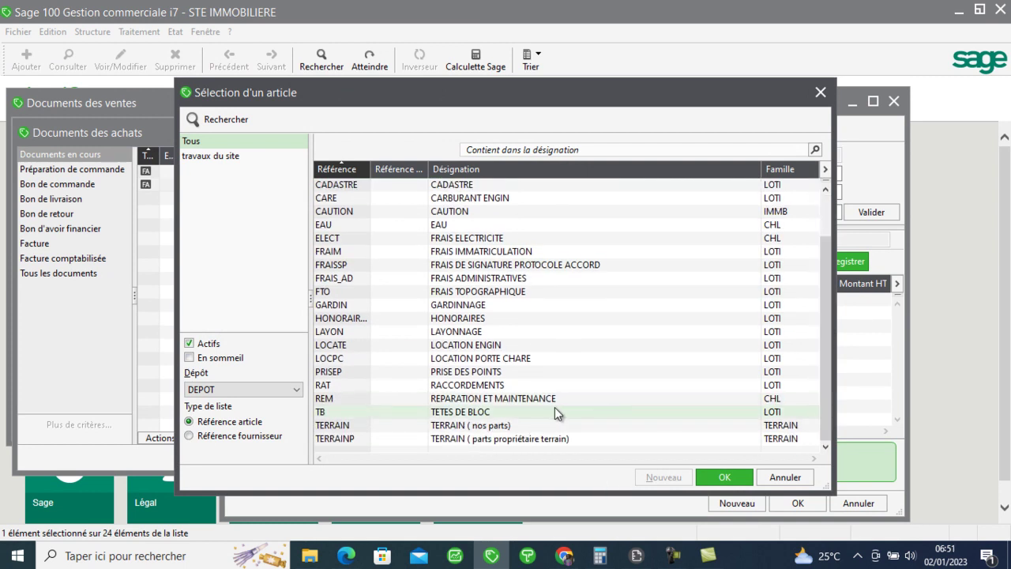
left_click(519, 421)
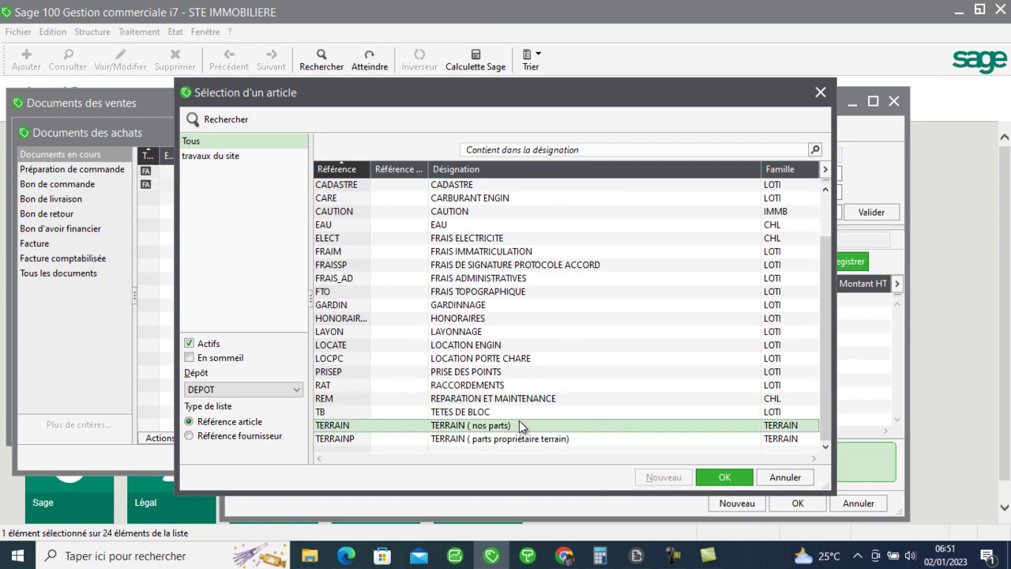
double_click(519, 422)
Leave the line's unit price empty, set its quantity to 20000, and record the line
left_click(509, 240)
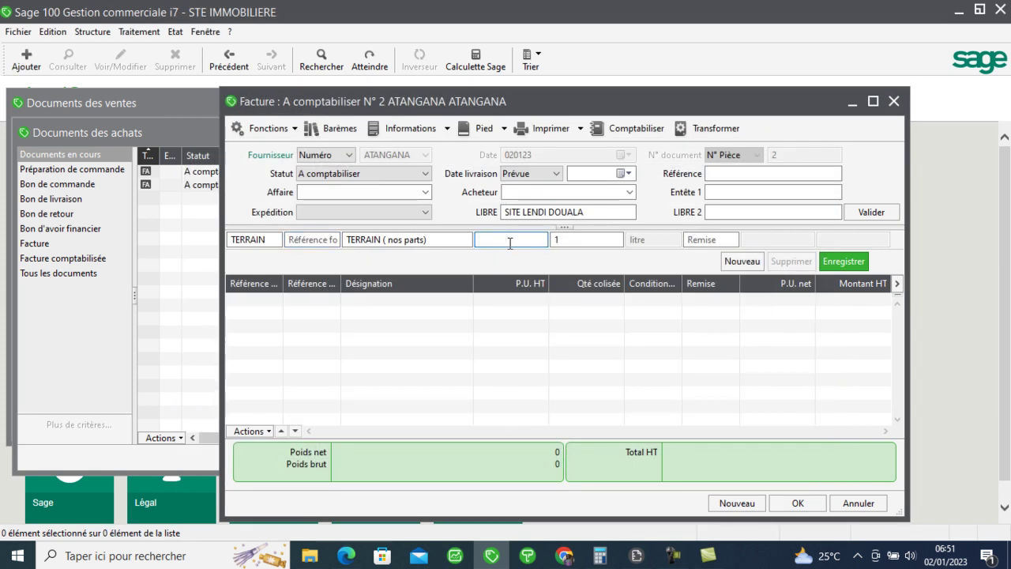
key("Tab")
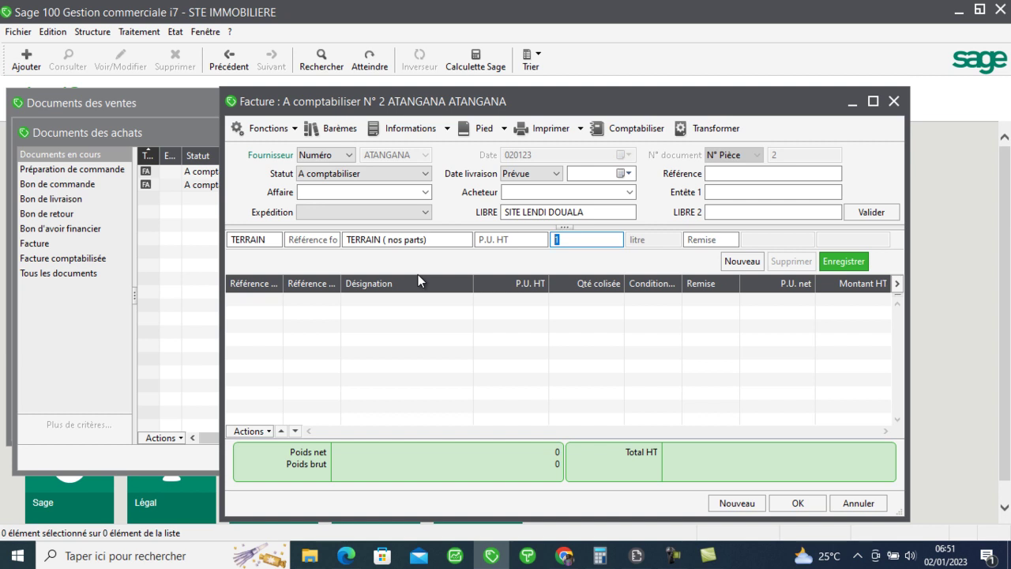
type("20000")
key("Return")
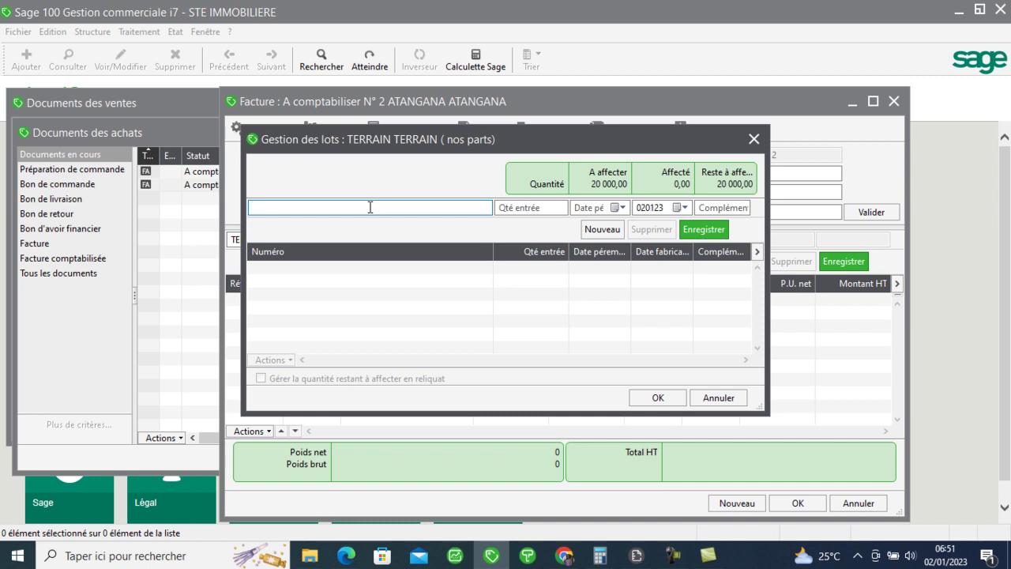
Add lot LOT1 with an incoming quantity of 10000 to the TERRAIN article
type("LOT1")
key("Tab")
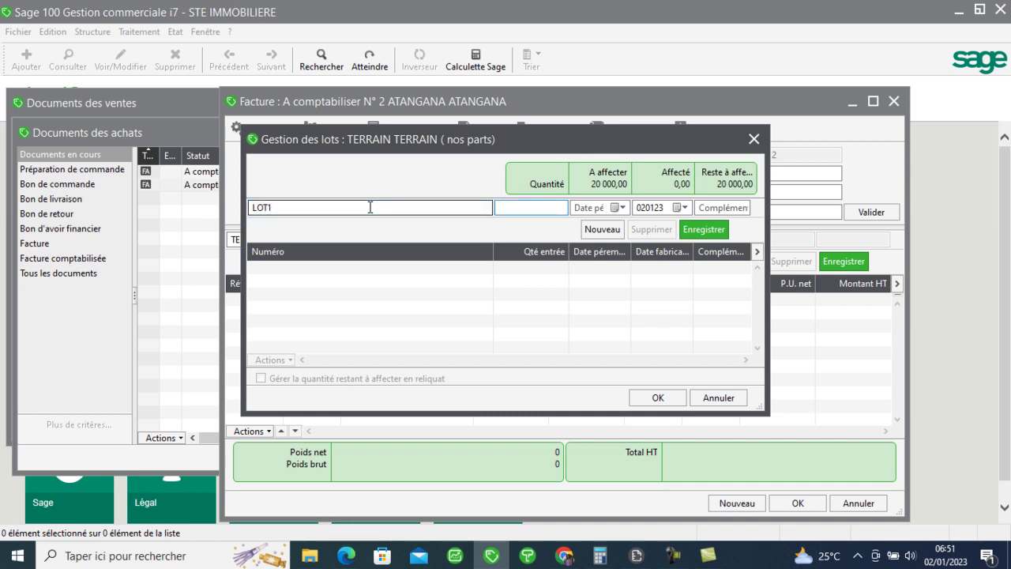
type("10000")
key("Return")
Add a second lot named LOT2_ plus the supplier's name, with an incoming quantity of 10000
type("LOT")
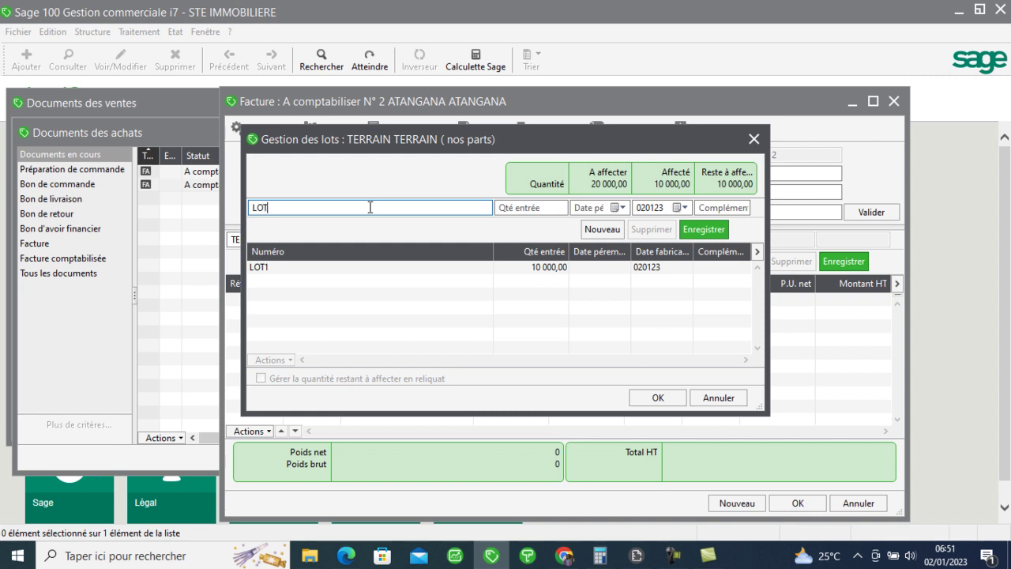
type("_ATANGANA")
key("Tab")
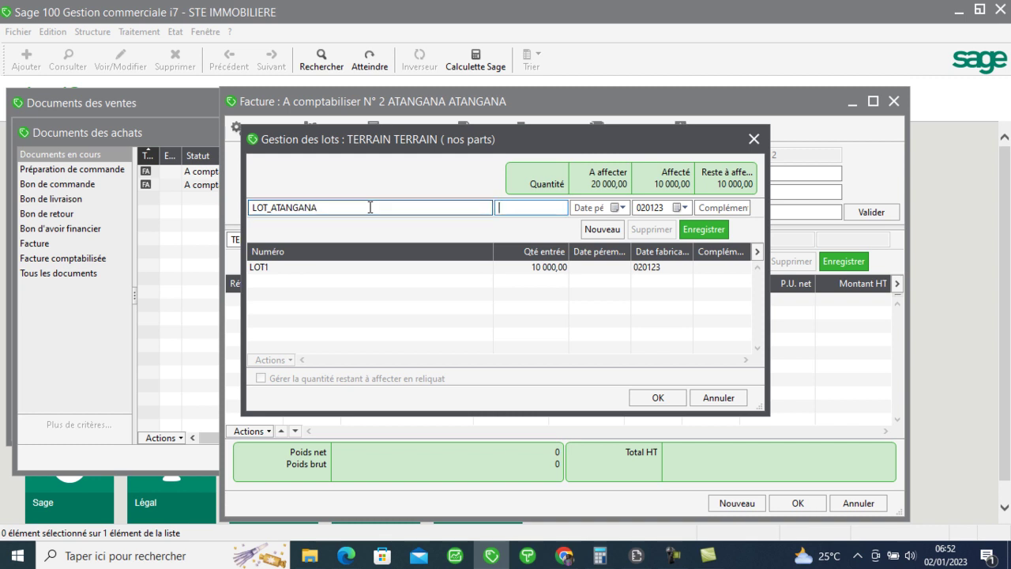
type("10000")
left_click(267, 207)
type("2")
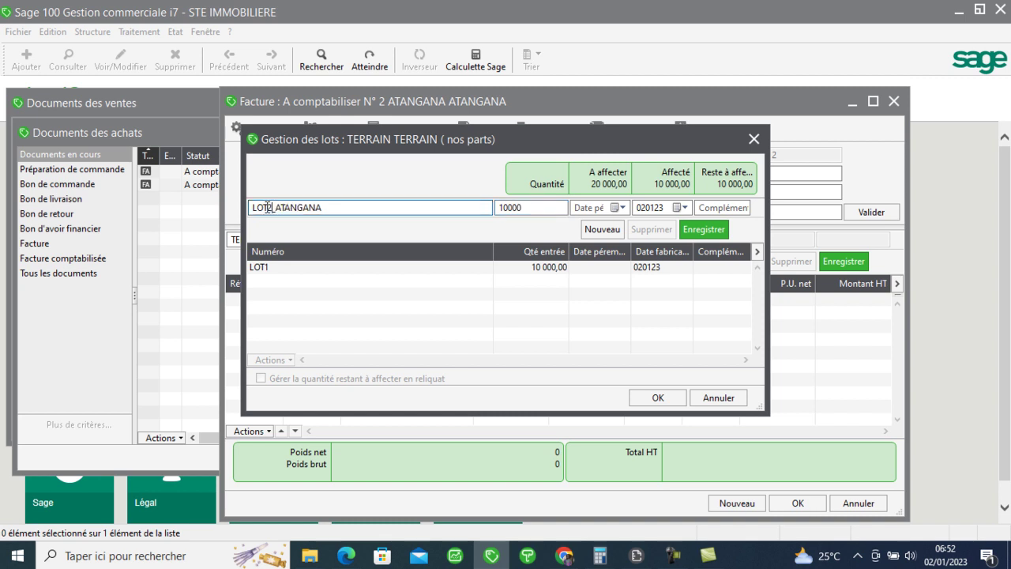
key("Return")
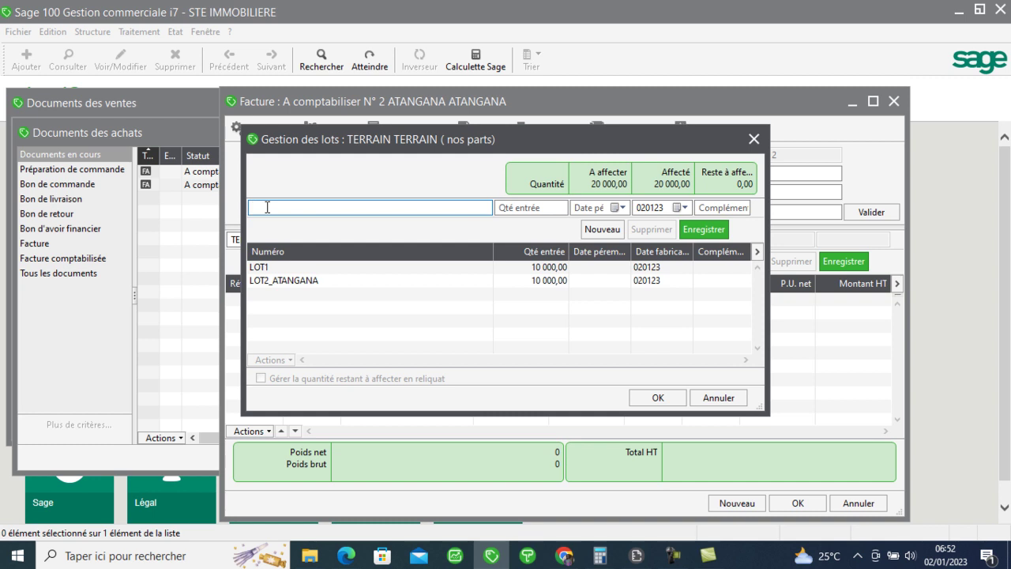
Try to add a third lot named LOT3_ plus the supplier's name, with an incoming quantity of 10000
type("LOT3_ATANGANA")
key("Tab")
type("10000")
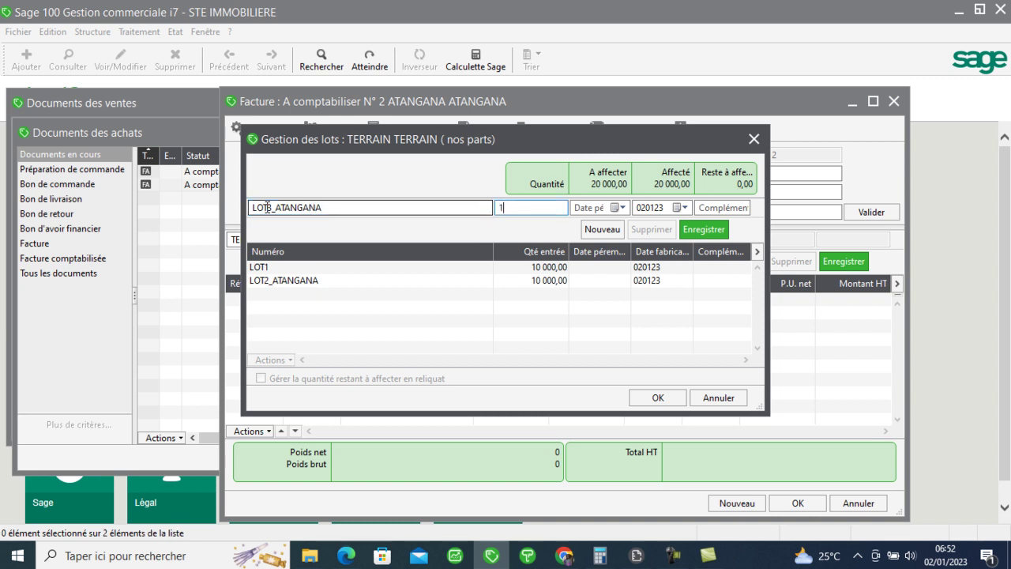
key("Return")
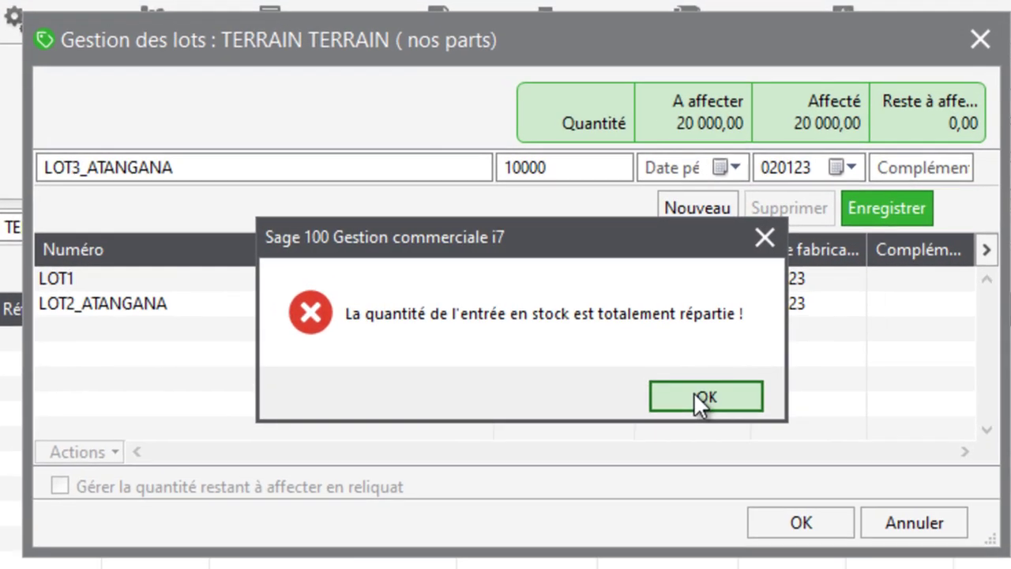
left_click(687, 391)
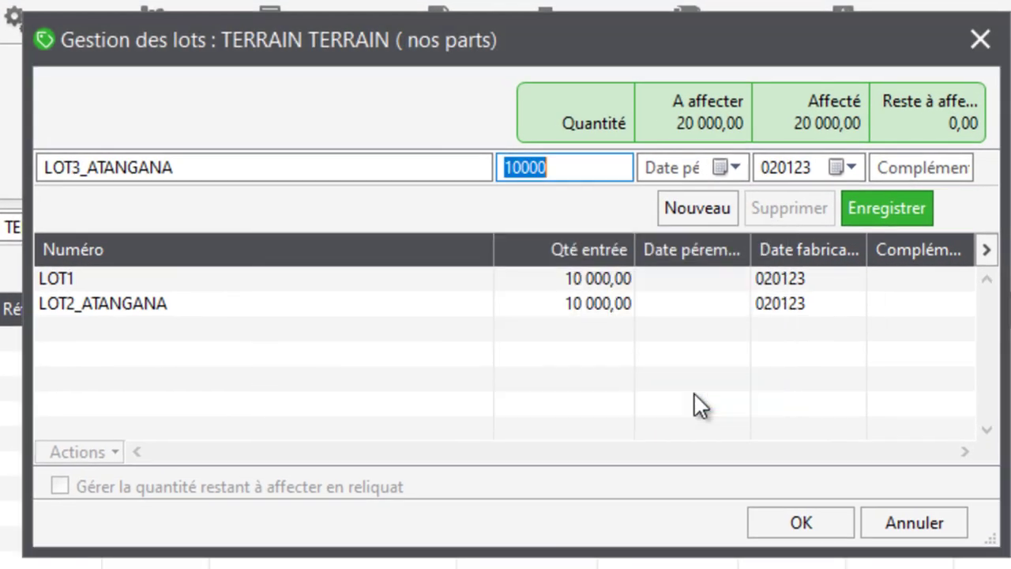
Set the incoming quantity of lot LOT1 to 2500 and record it
left_click(589, 277)
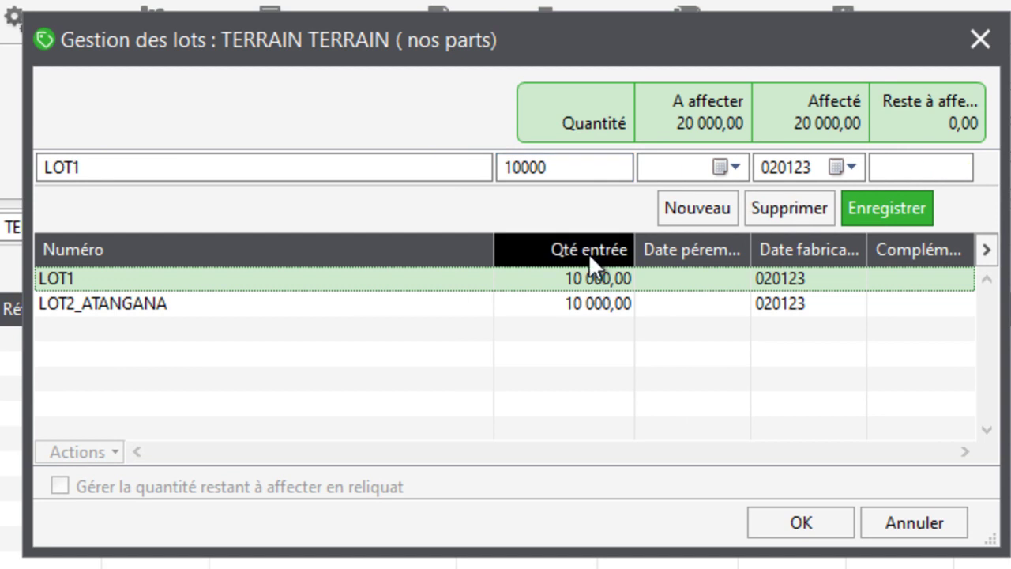
left_click(568, 165)
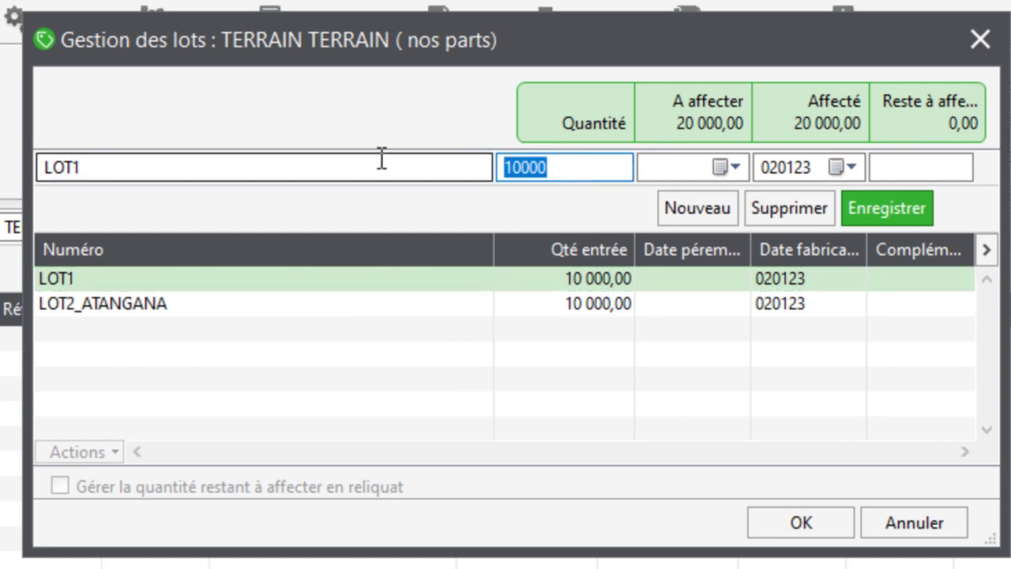
type("2500")
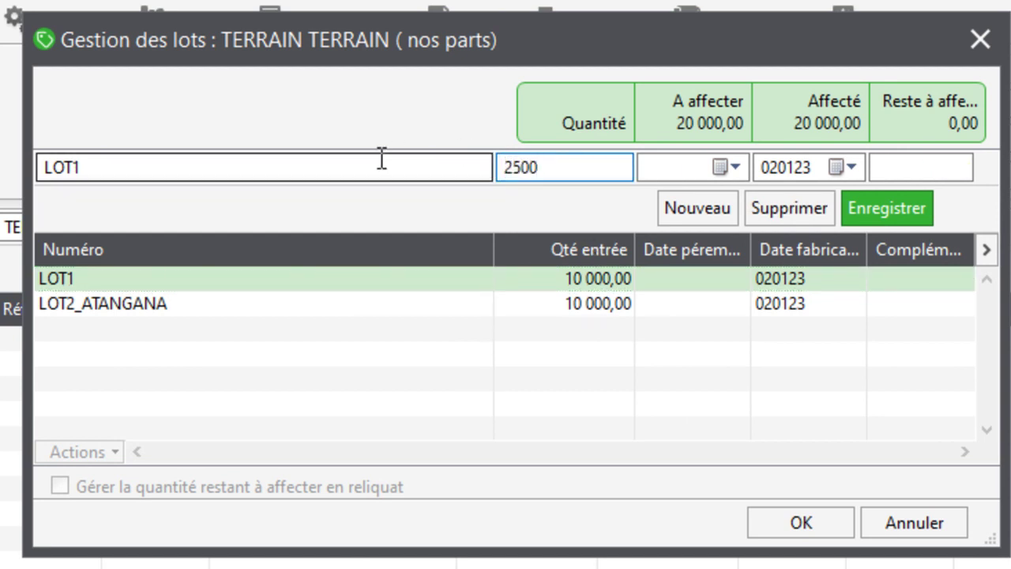
key("Return")
Set the second lot's incoming quantity to 2500 and record it
left_click(503, 304)
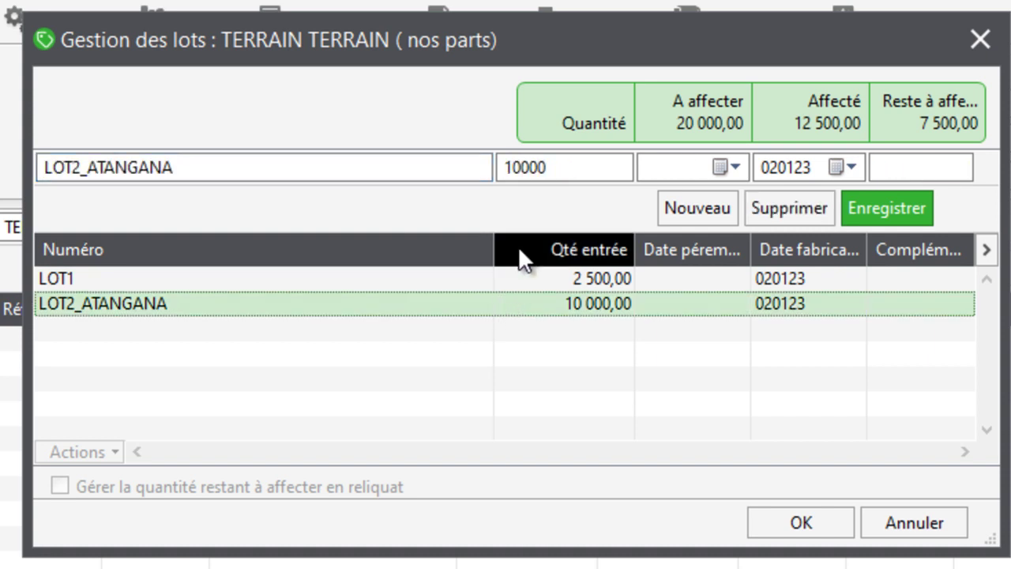
left_click(567, 166)
double_click(567, 167)
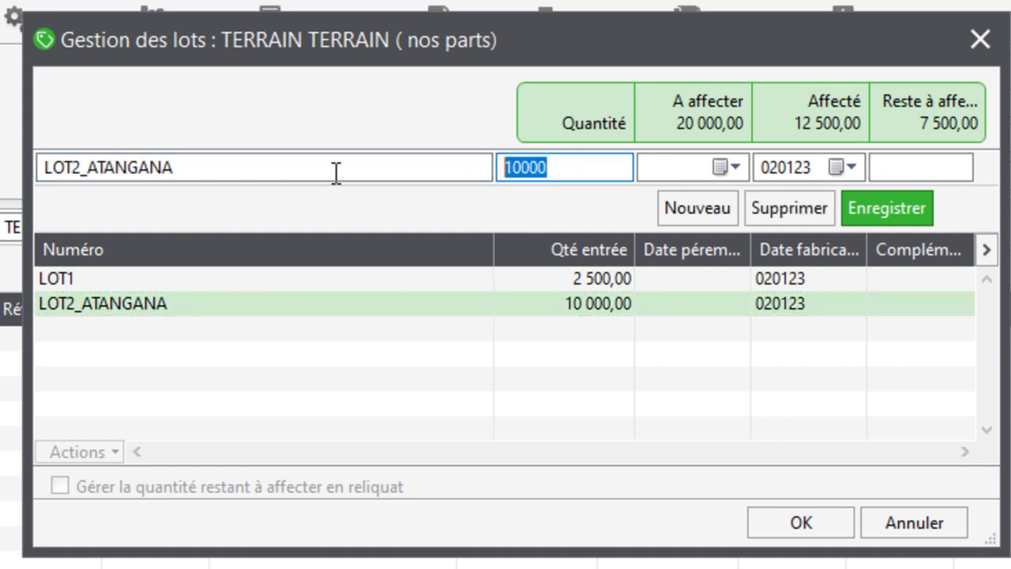
type("25000")
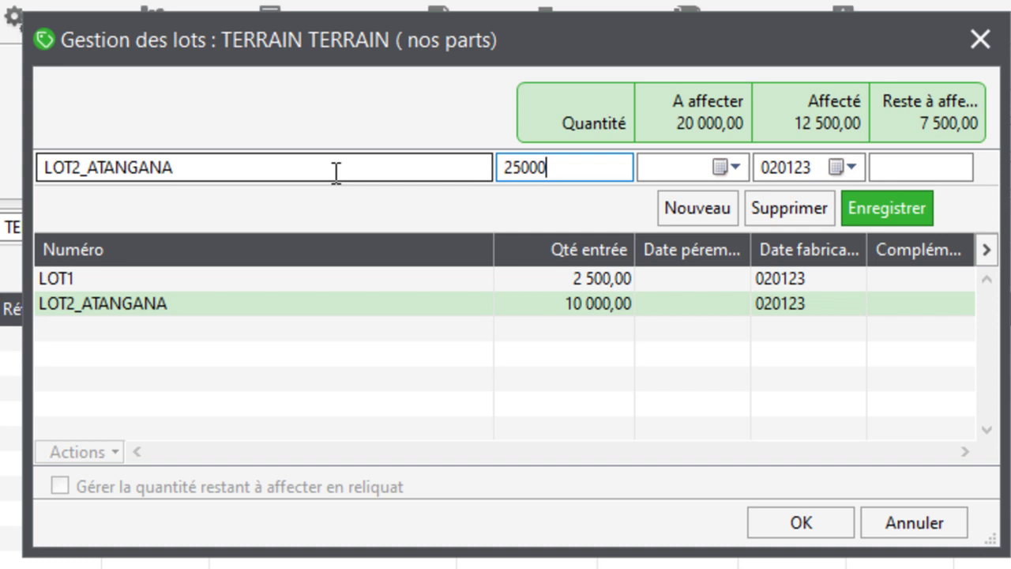
key("Return")
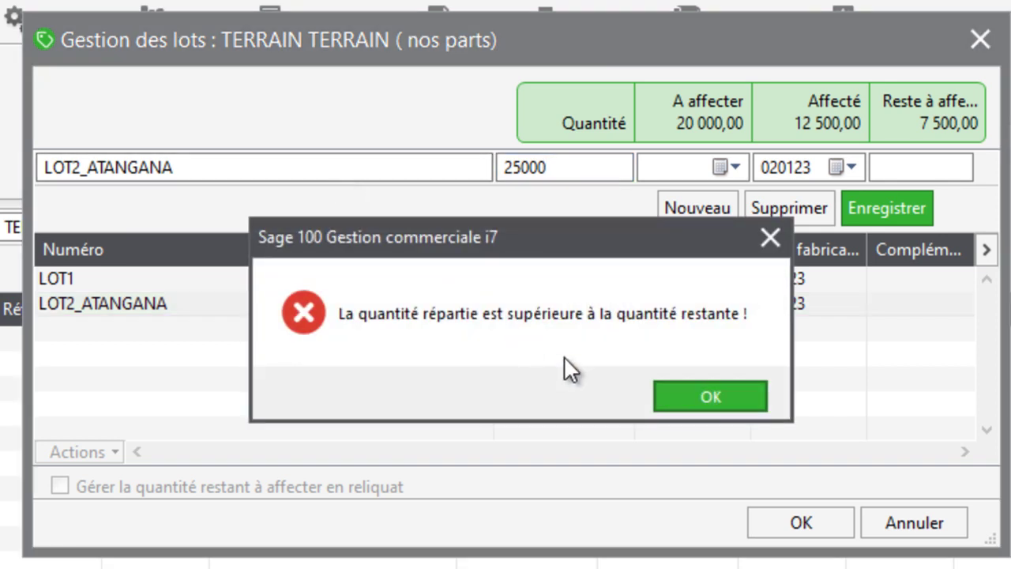
left_click(690, 380)
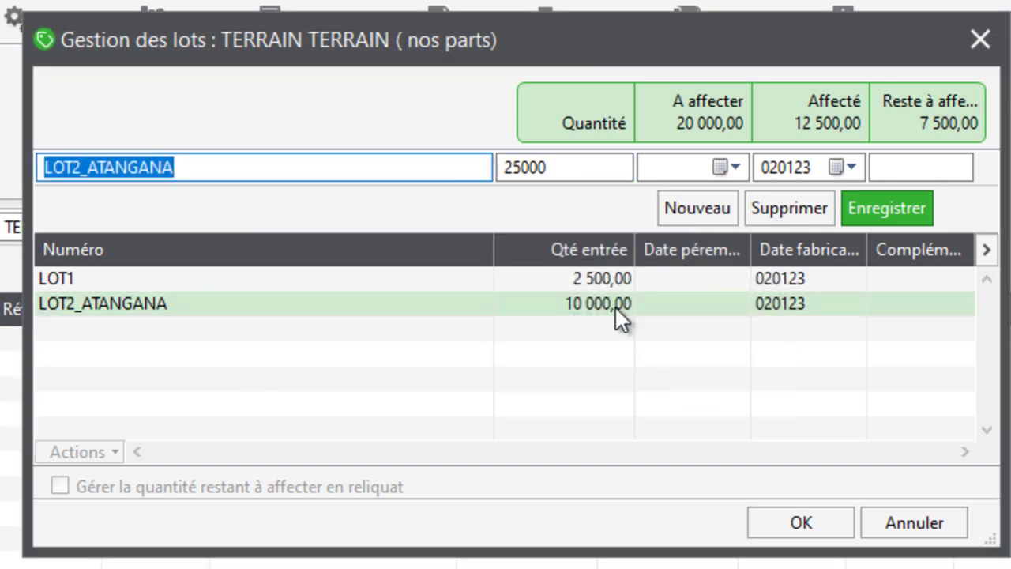
left_click(568, 169)
key("BackSpace")
key("Return")
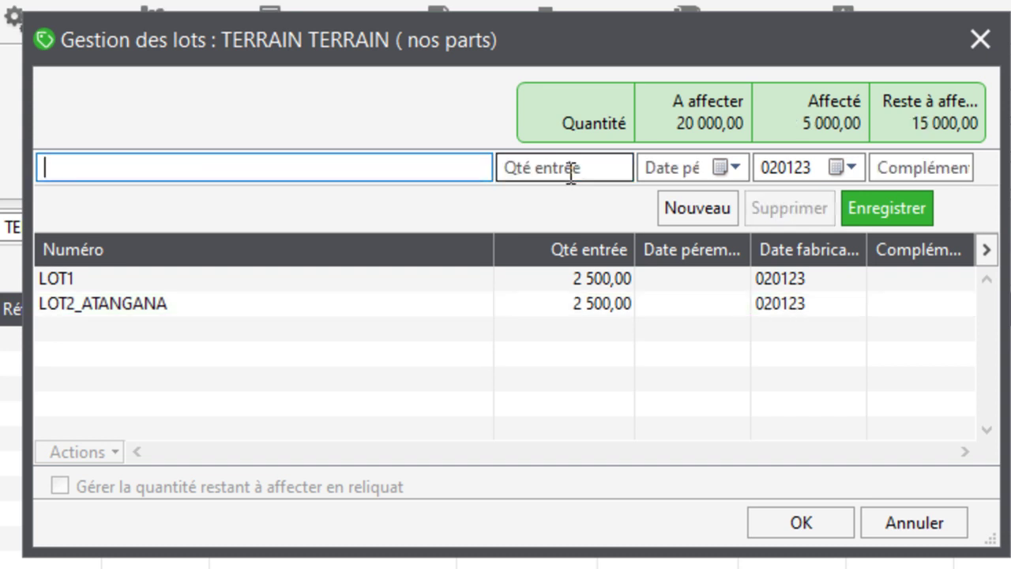
Add a third lot named LOT3_ plus the supplier's name, with an incoming quantity of 3000
type("LOT")
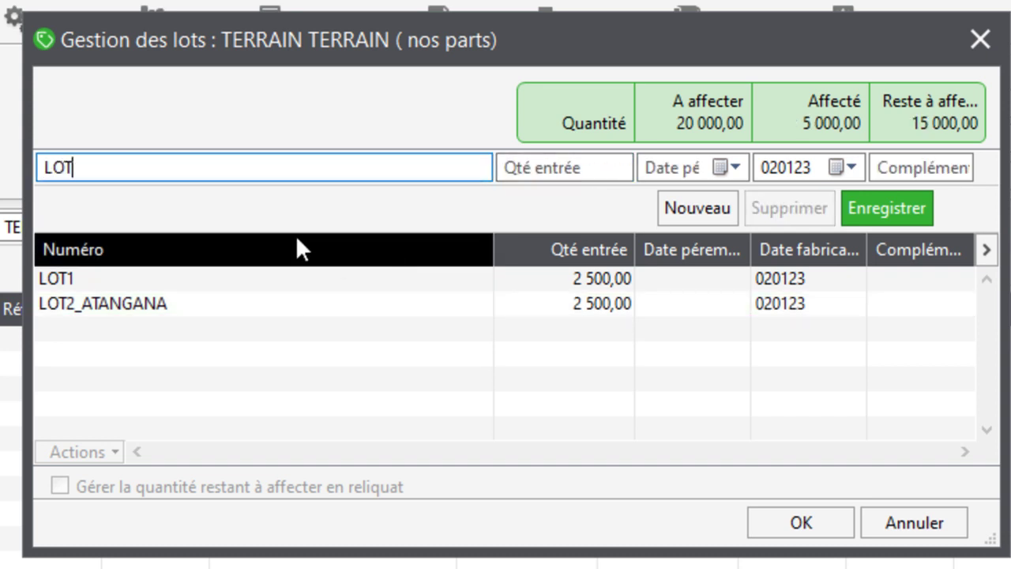
type("3_ATANGANA")
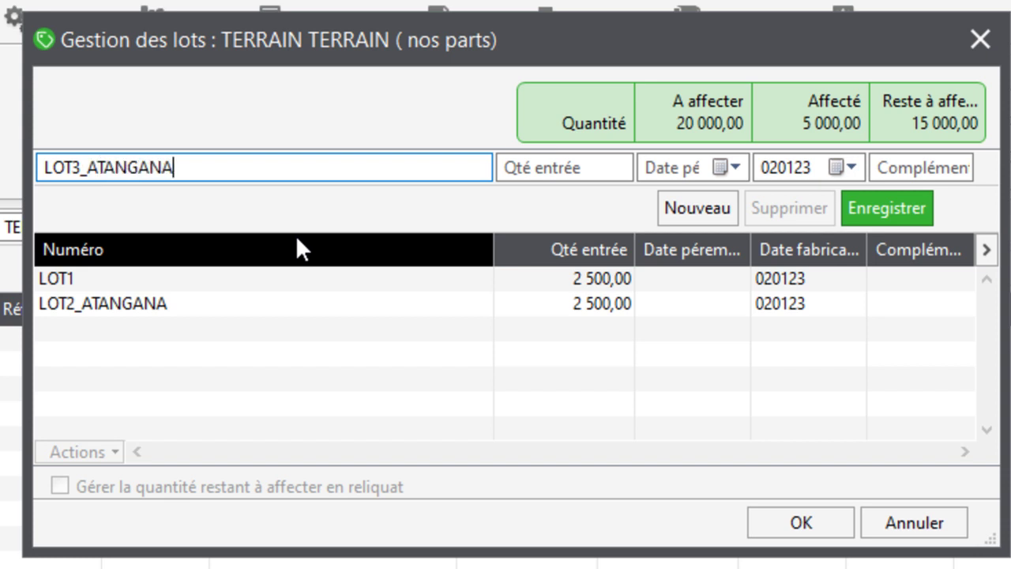
left_click(569, 167)
type("39")
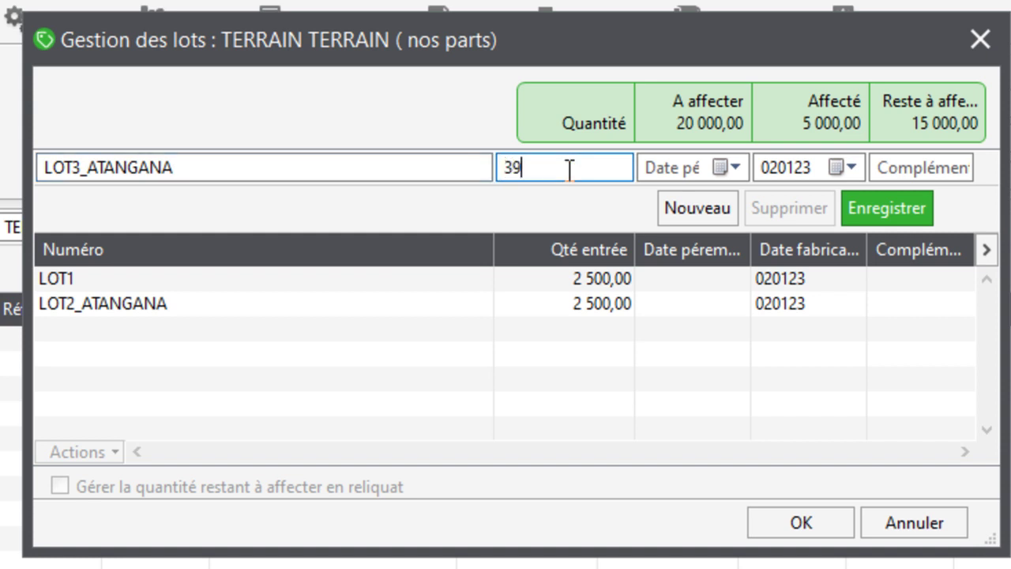
type("000")
key("Return")
Add a fourth lot named LOT4_ plus the supplier's name, with an incoming quantity of 2000
type("LOT")
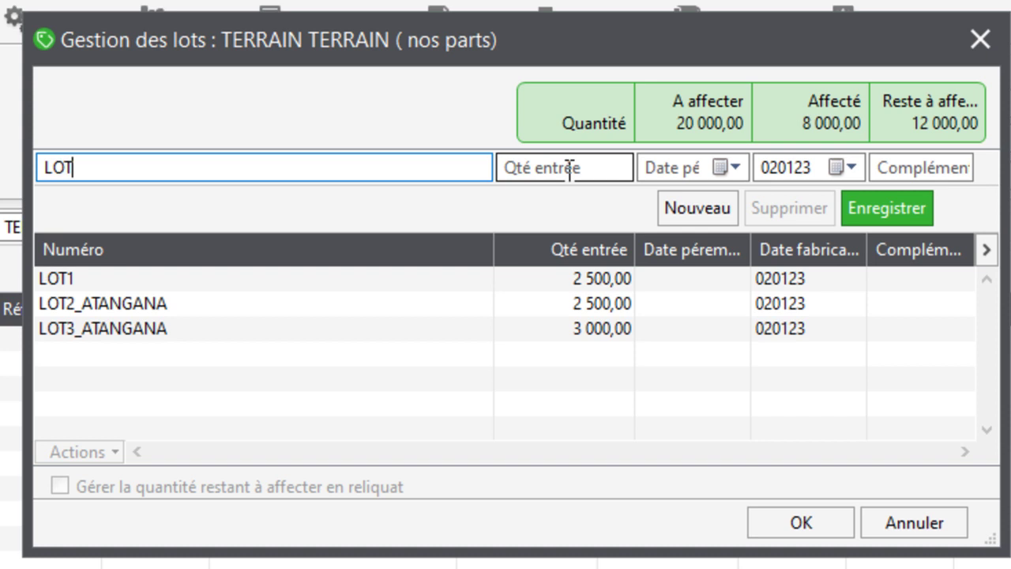
type("4_ARTAN")
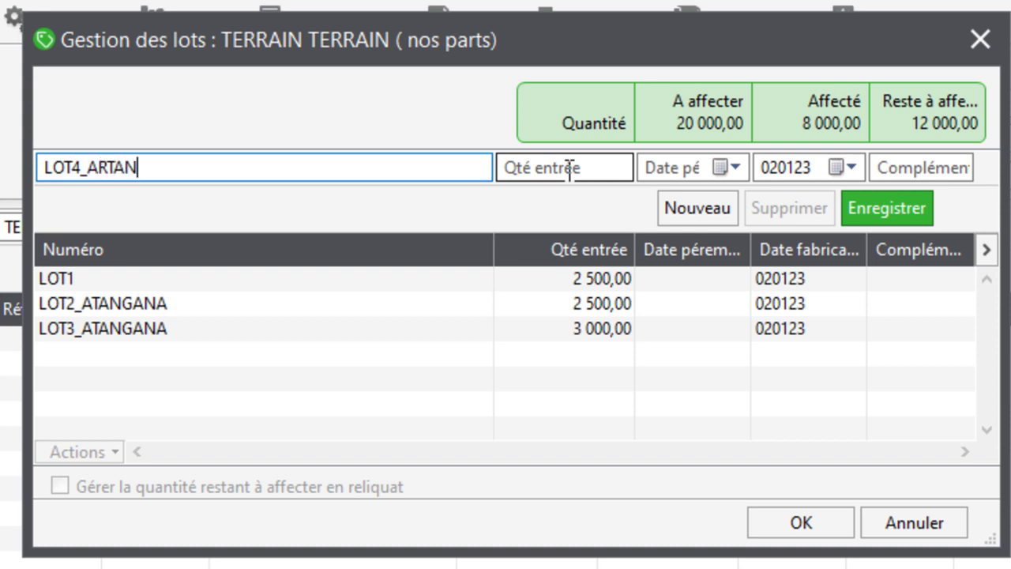
type("GANA")
left_click(568, 168)
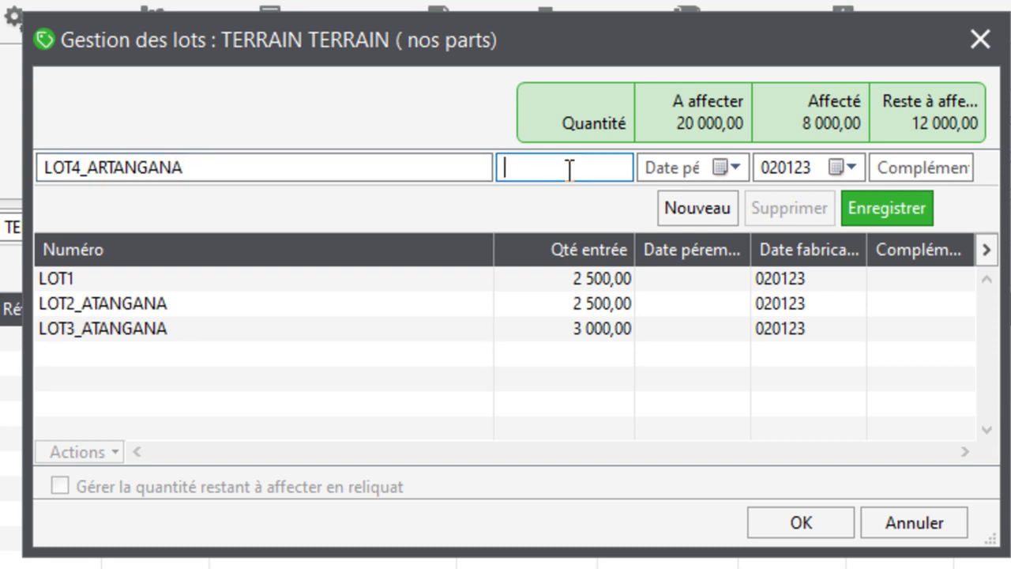
type("2000")
left_click(106, 168)
key("Return")
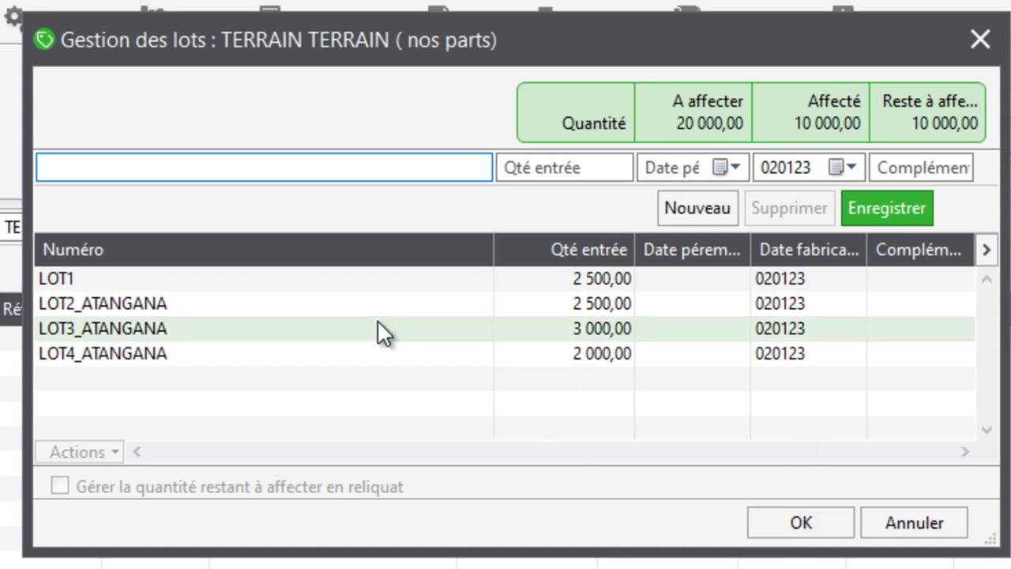
Append an underscore and the supplier's name to lot LOT1, and validate the lot distribution with part of the quantity unassigned
left_click(362, 284)
left_click(170, 167)
type("_A")
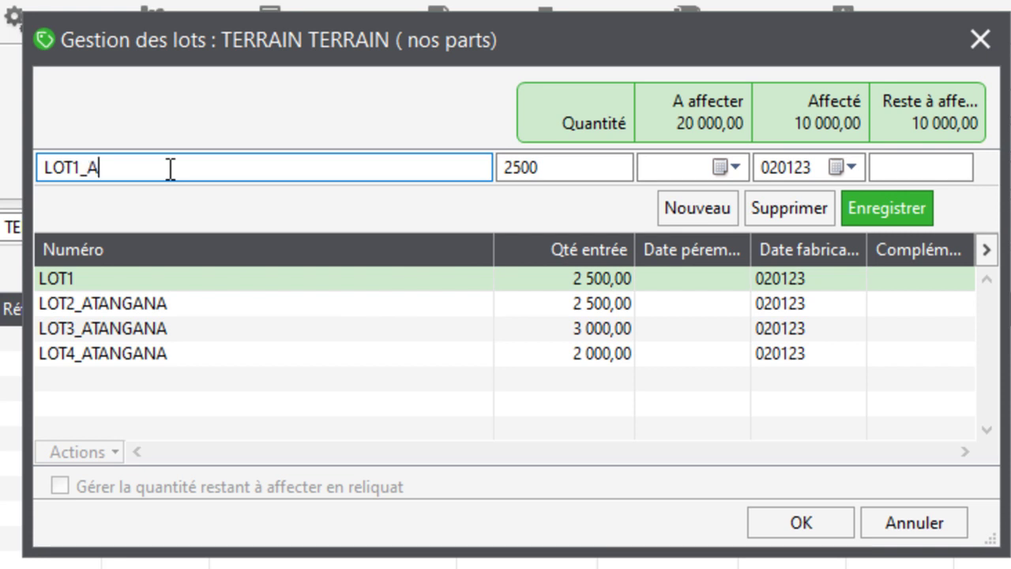
type("TANGANA")
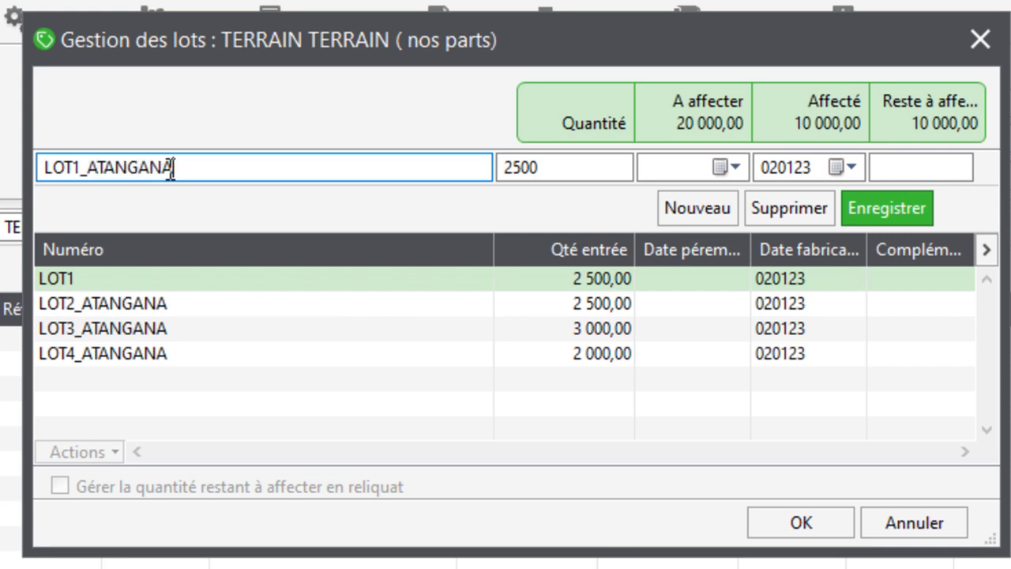
key("Return")
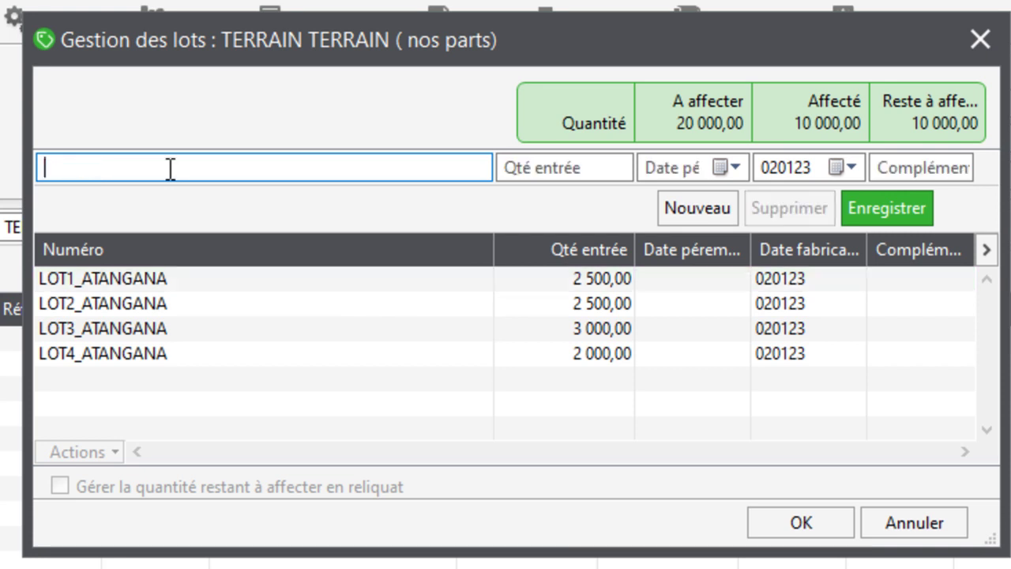
left_click(801, 523)
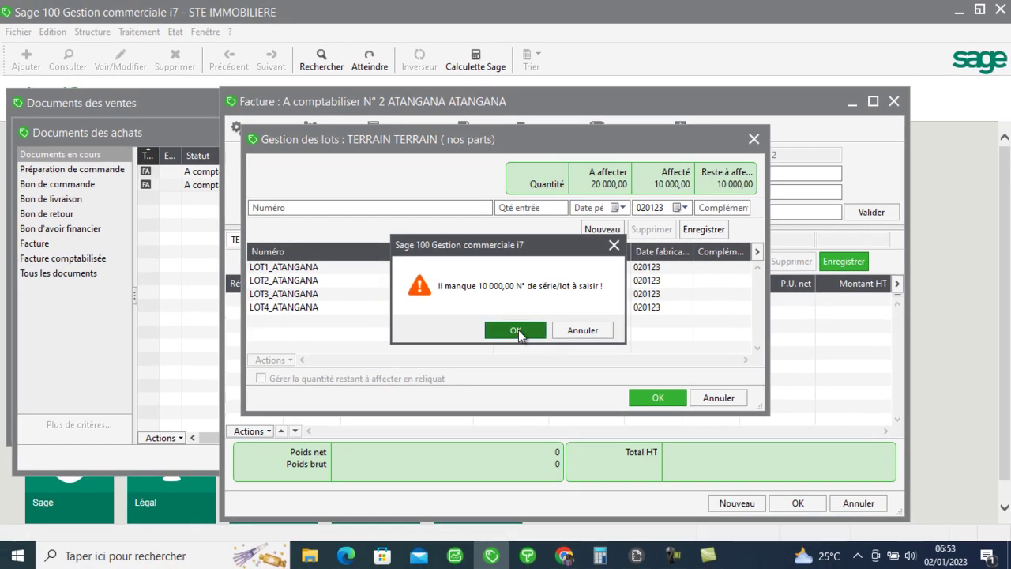
left_click(540, 395)
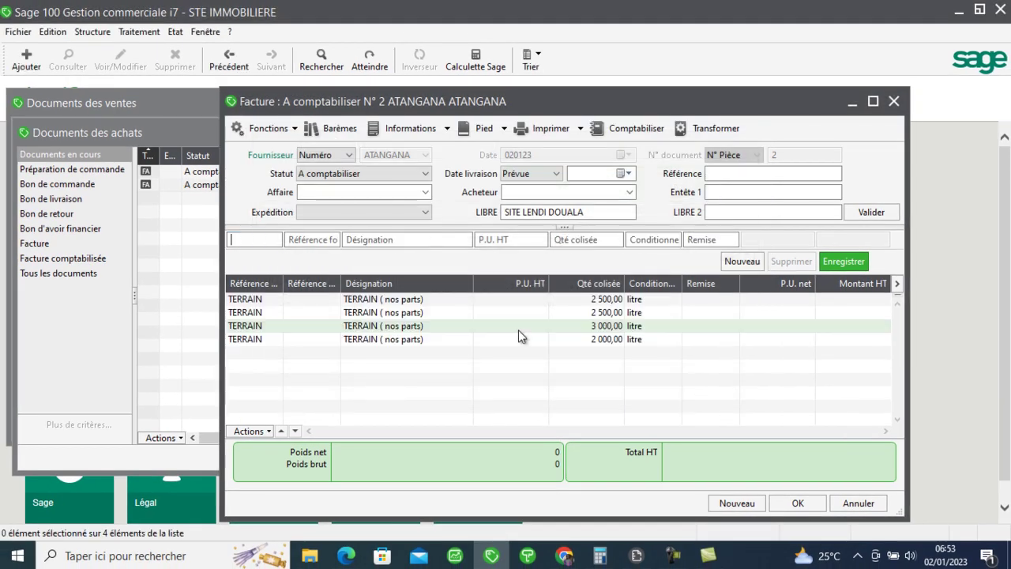
Set the quantity of the third TERRAIN invoice line to 7000 and record the line
left_click(598, 341)
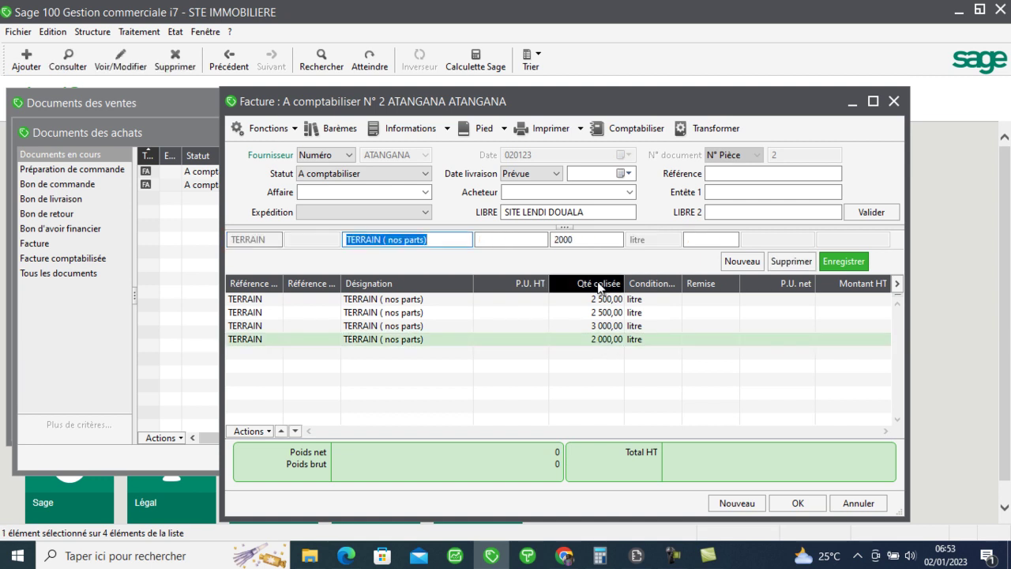
left_click(597, 326)
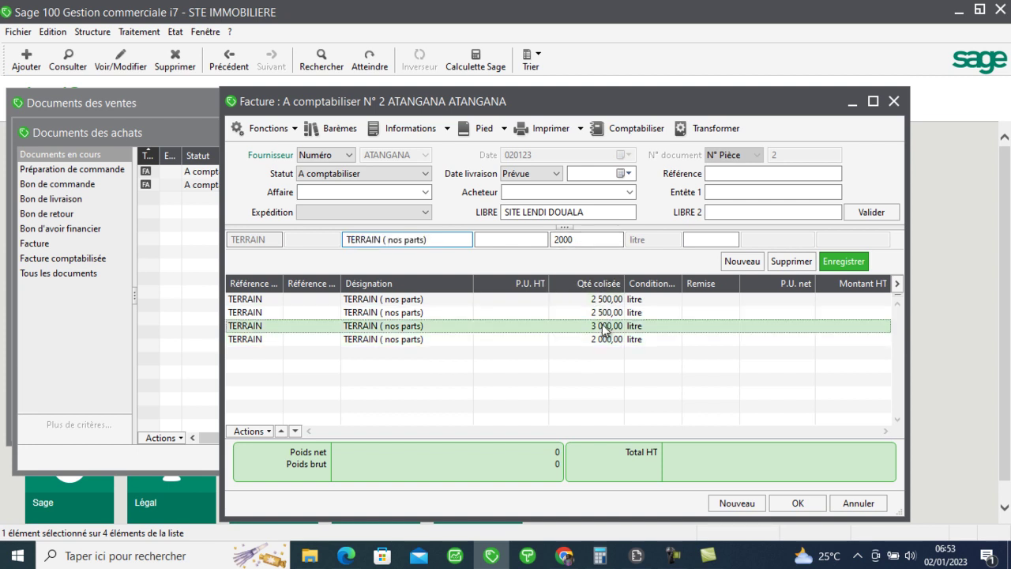
left_click(585, 239)
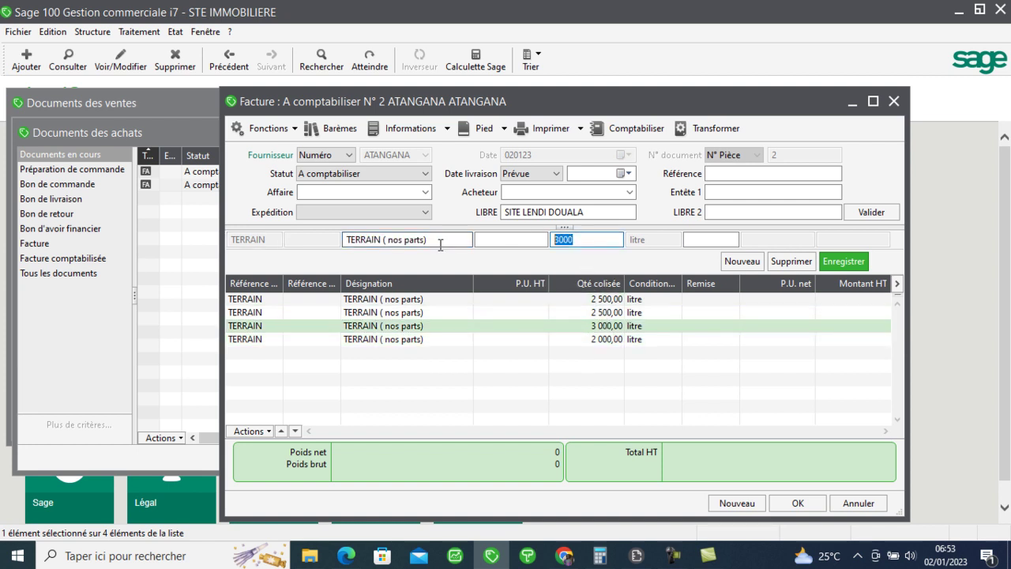
type("7")
key("Return")
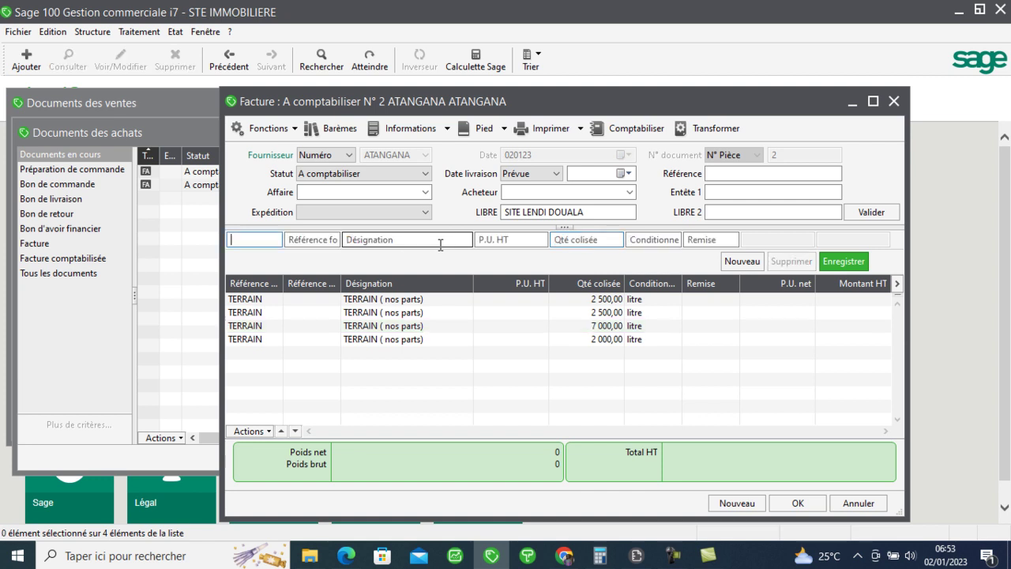
Set the quantity of the fourth TERRAIN invoice line to 8000 and record the line
left_click(574, 338)
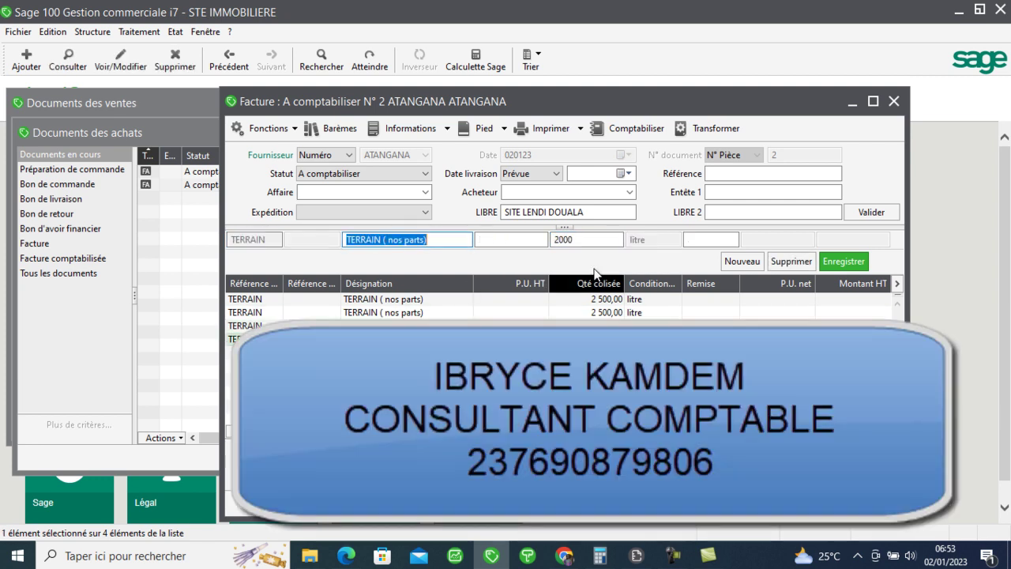
left_click_drag(598, 239, 500, 244)
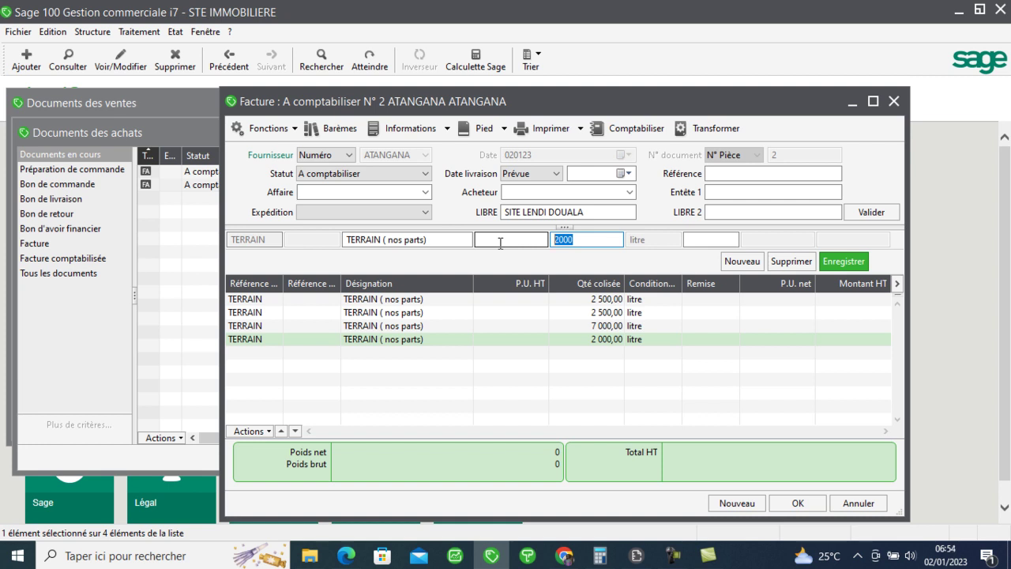
type("80")
key("Return")
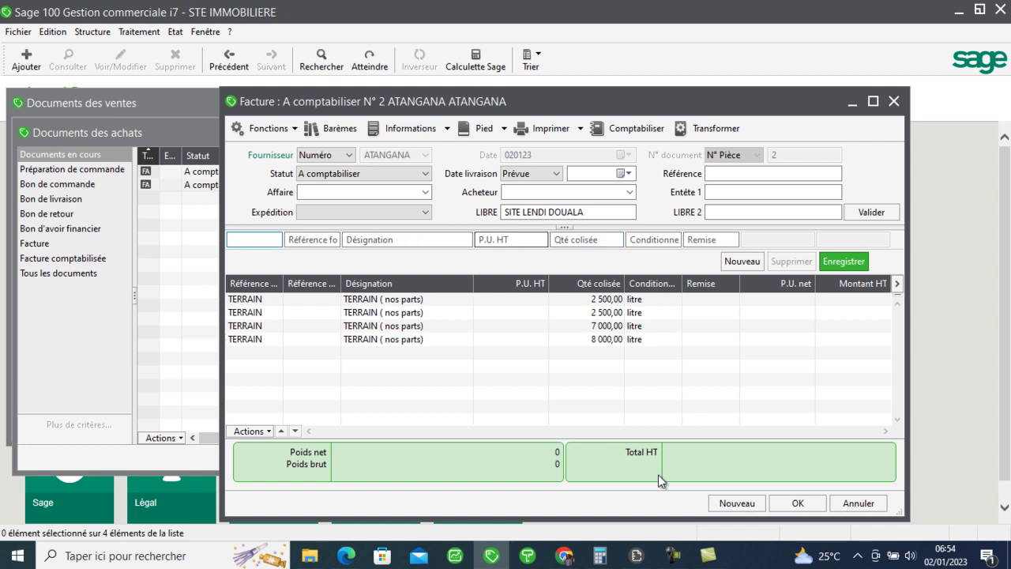
Set the quantity of the fourth TERRAIN invoice line to 9000 and record the line
left_click(602, 337)
left_click(558, 238)
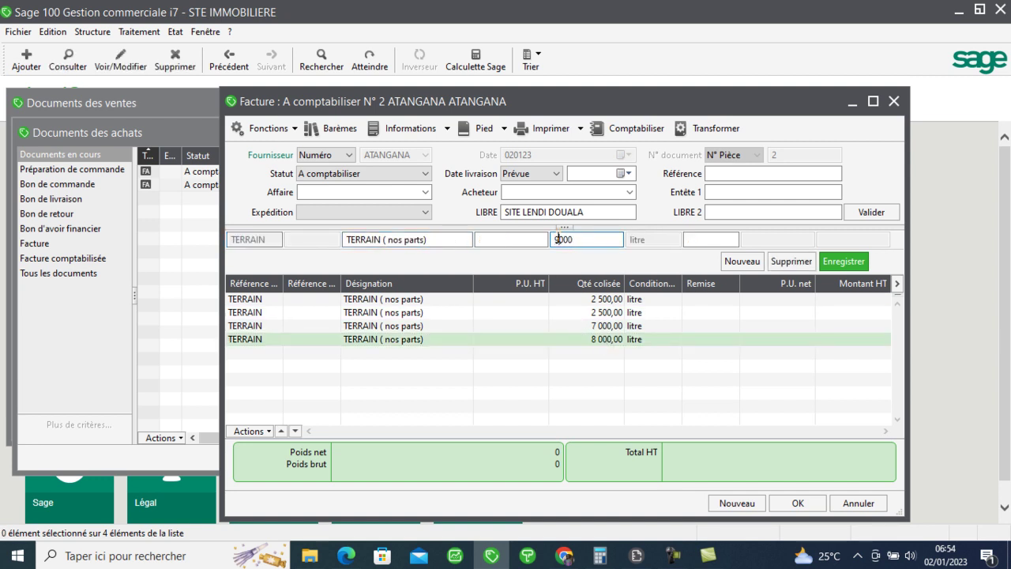
key("Return")
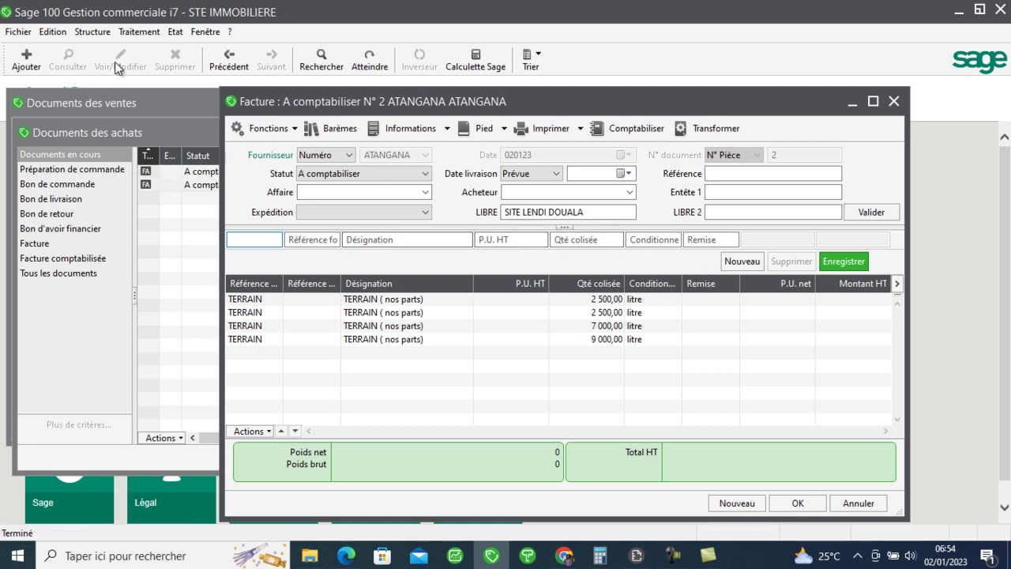
Change the sales unit of the TERRAIN (nos parts) article to m3, save it, and close the article list
left_click(93, 32)
left_click(111, 68)
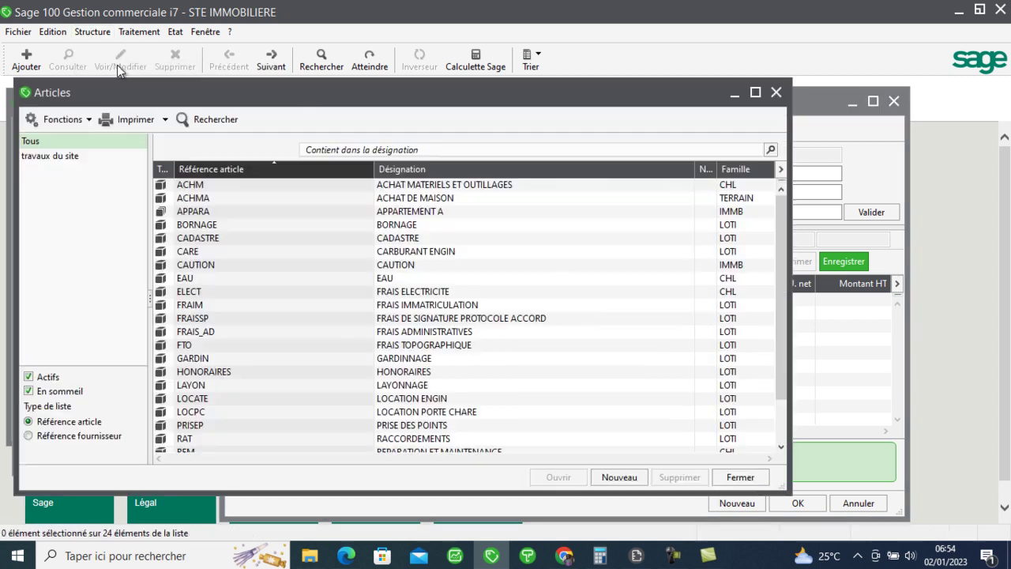
left_click_drag(780, 256, 776, 392)
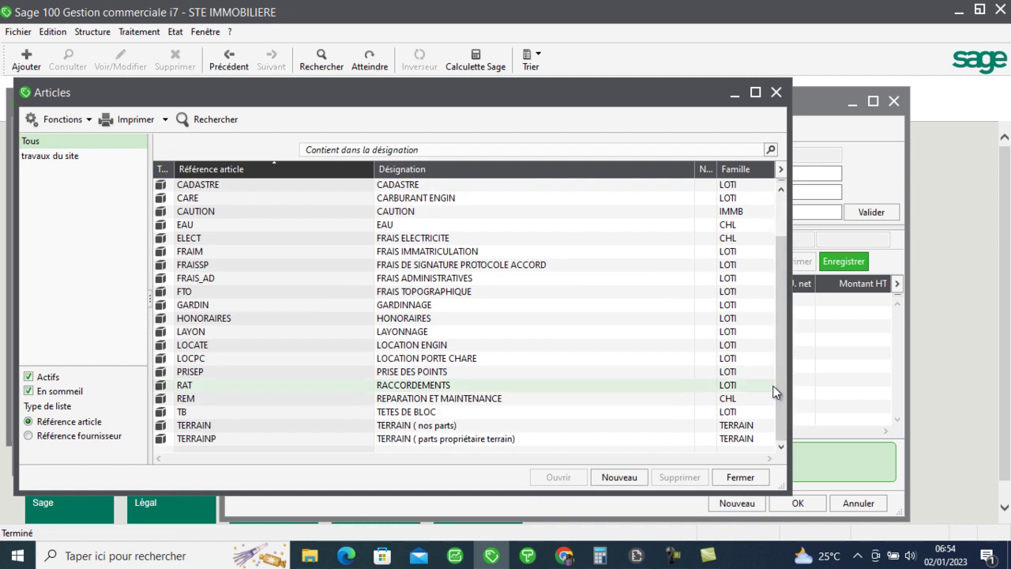
double_click(497, 425)
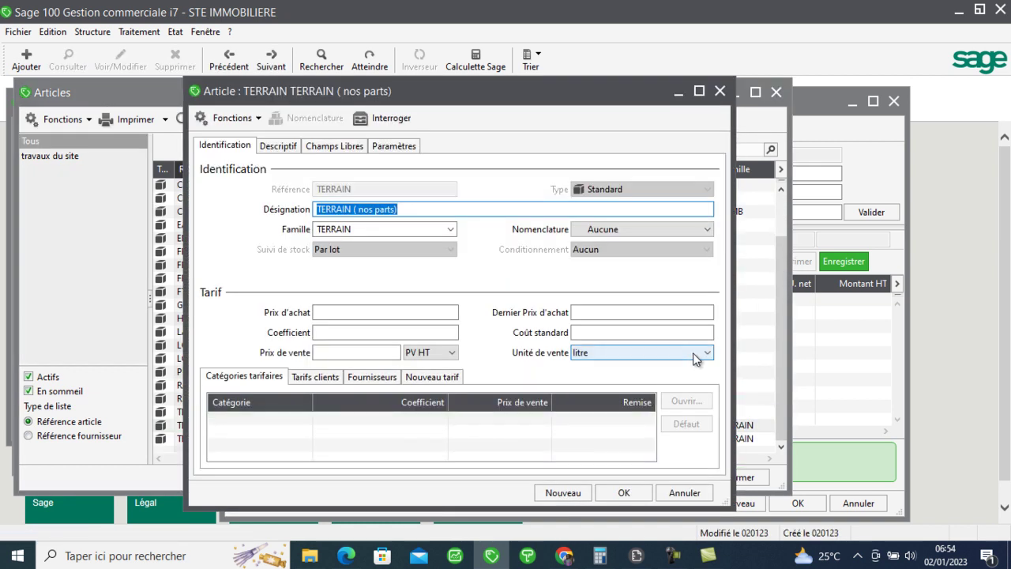
left_click(708, 353)
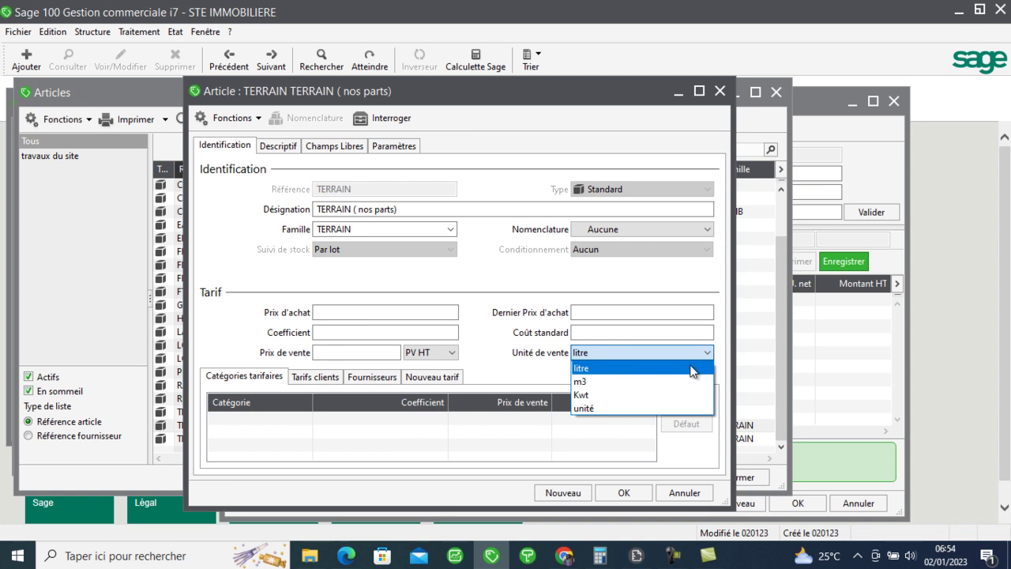
left_click(636, 383)
left_click(628, 492)
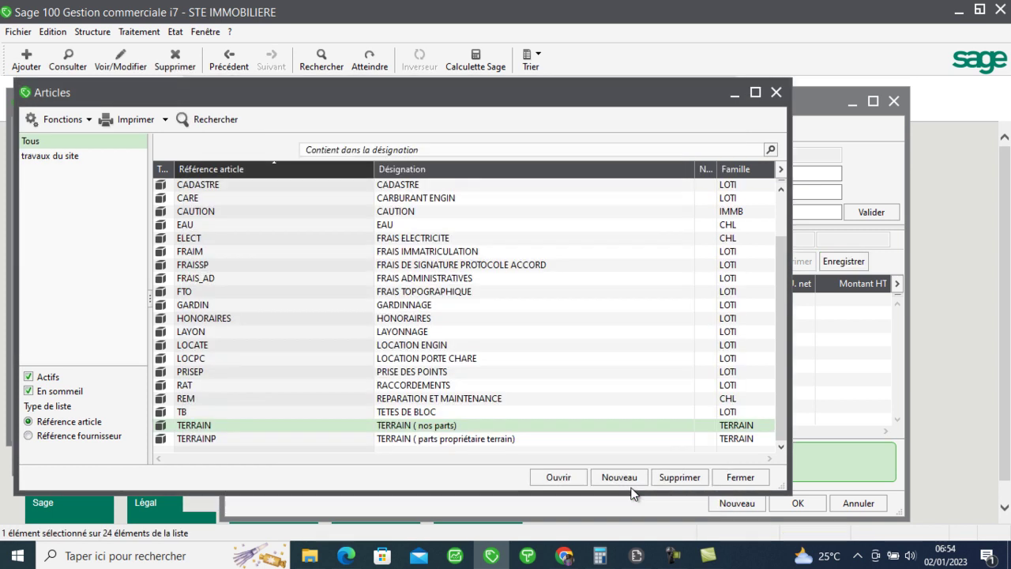
left_click(741, 477)
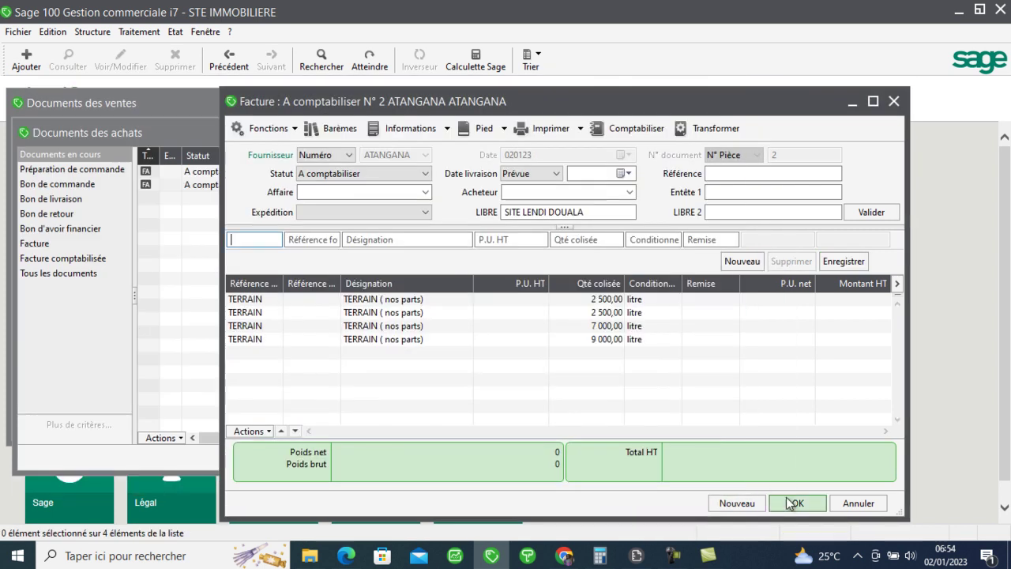
Save the land purchase invoice, reopen it to check its first TERRAIN line, and validate it again
left_click(796, 503)
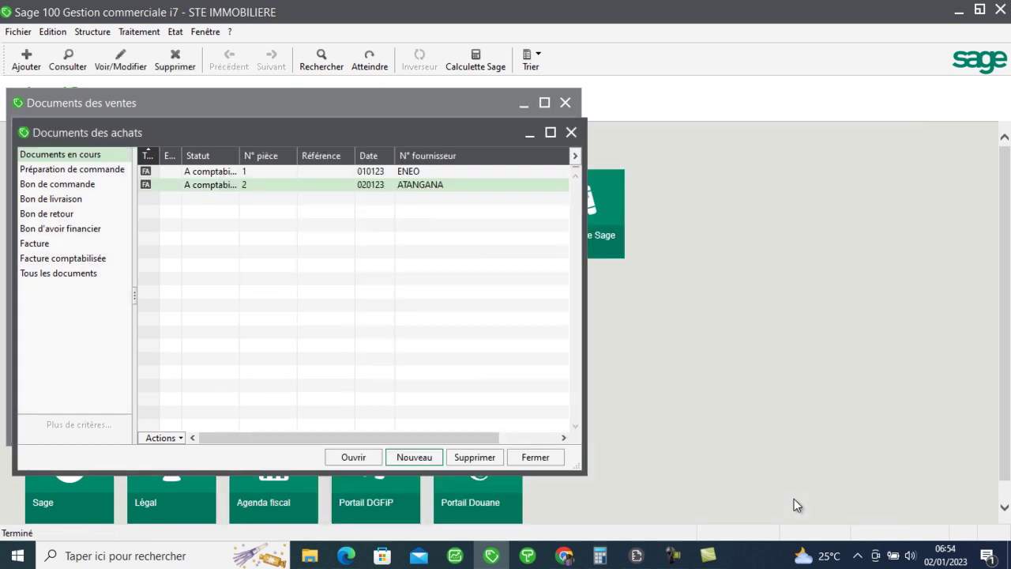
left_click(346, 187)
double_click(346, 187)
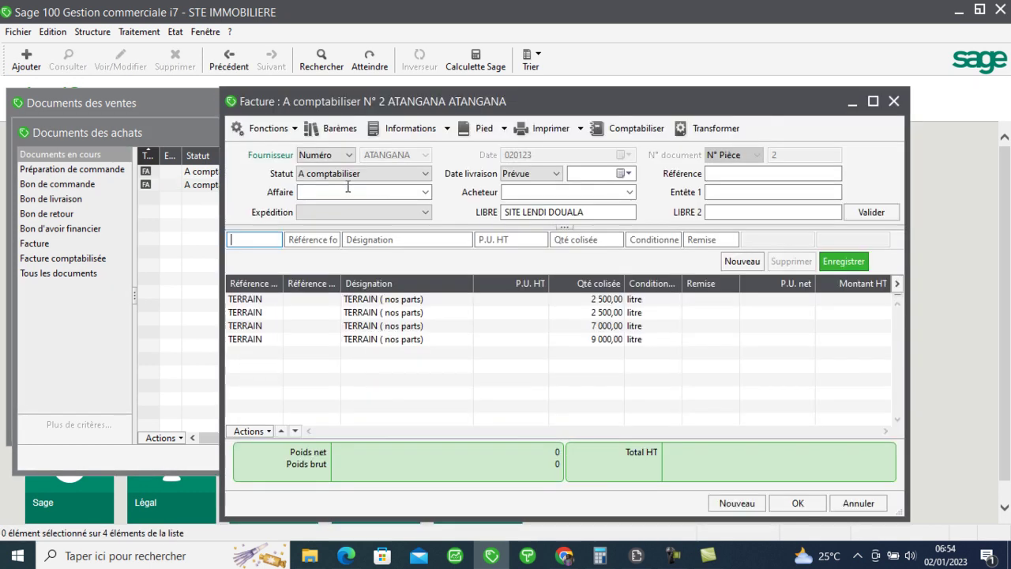
left_click(646, 301)
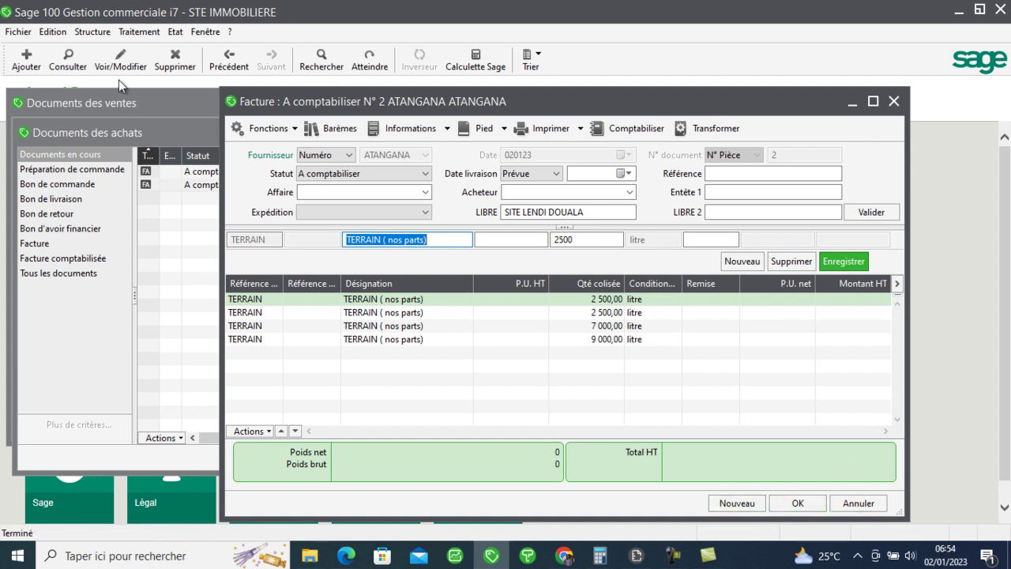
left_click(798, 503)
Create a new sales document of type Facture for the CLIENT DIVERS customer and validate its header
left_click(141, 35)
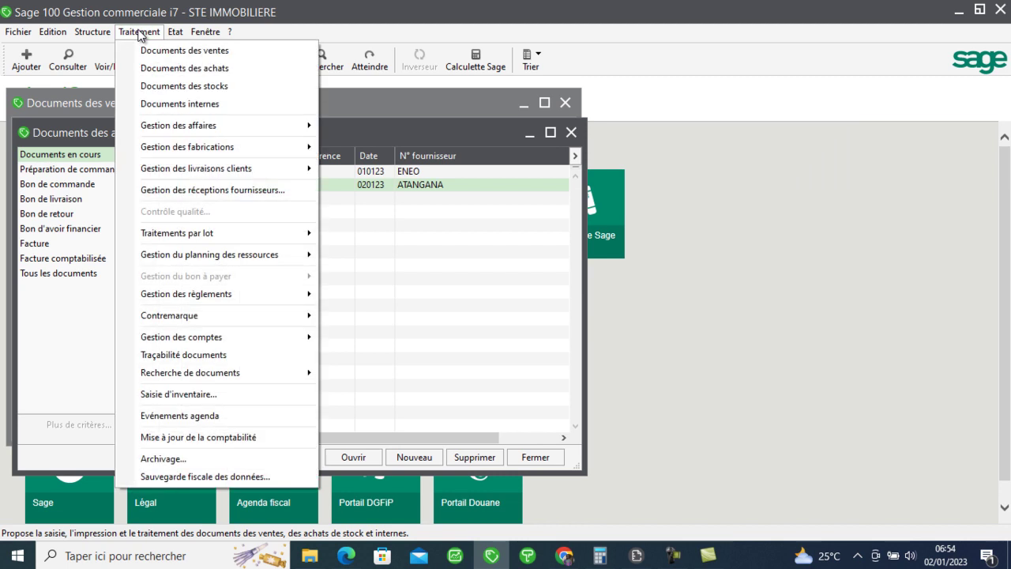
left_click(195, 52)
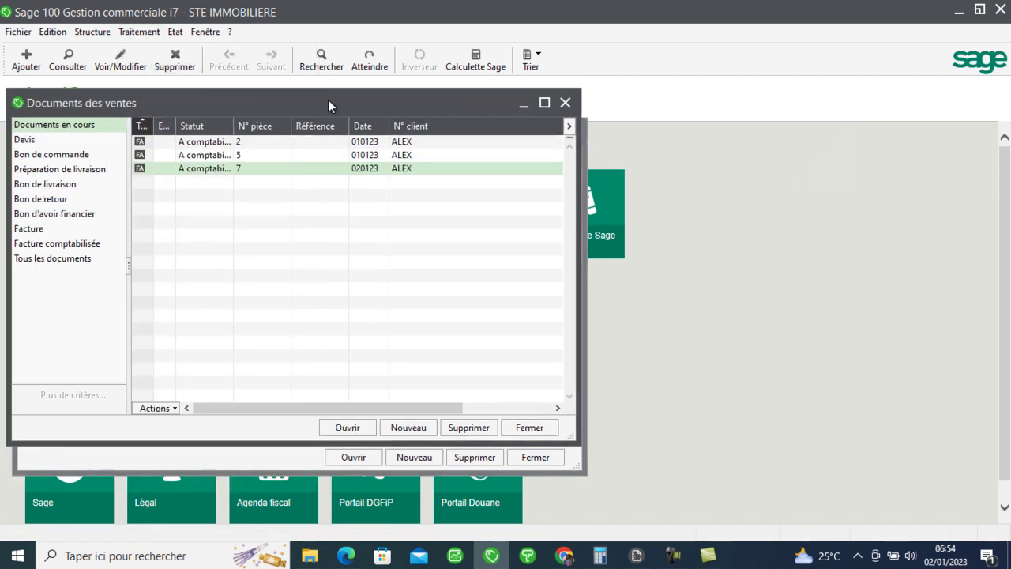
left_click(415, 427)
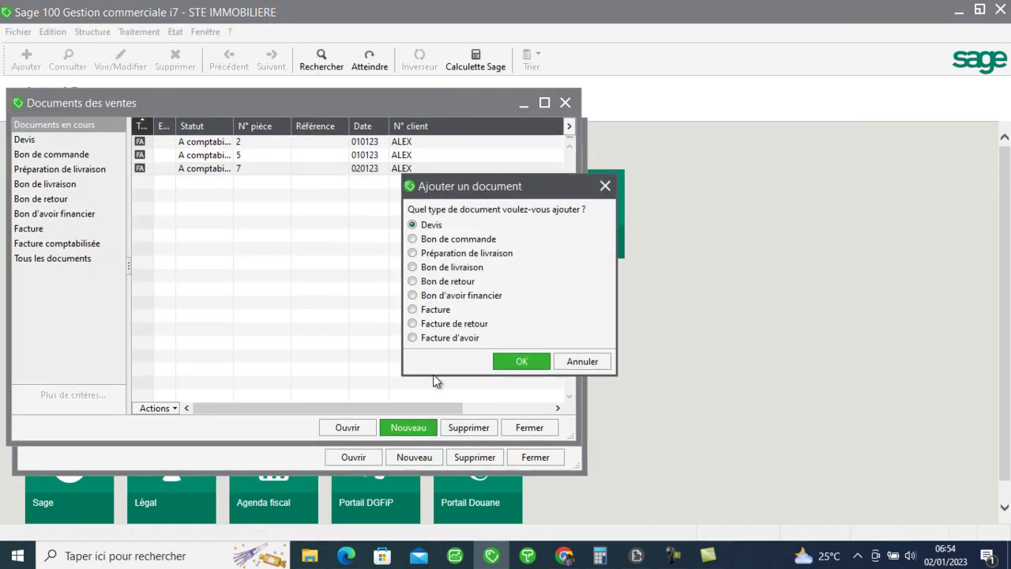
left_click(442, 309)
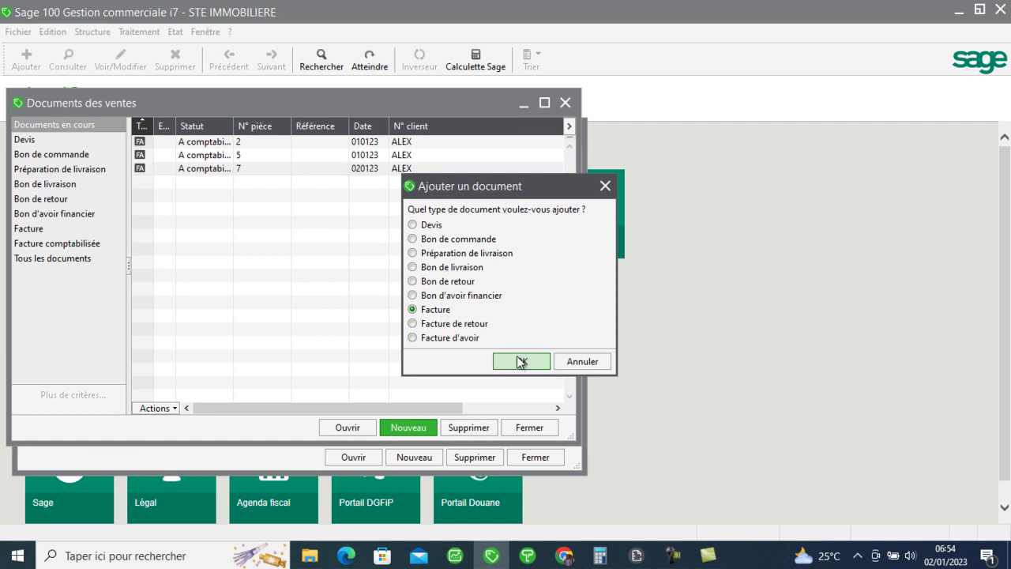
left_click(517, 359)
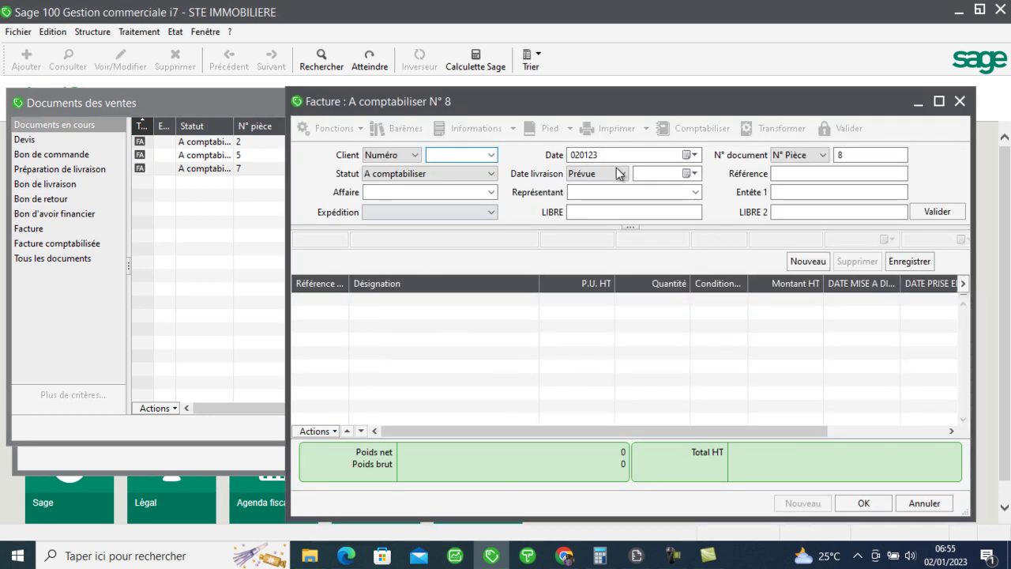
left_click(490, 156)
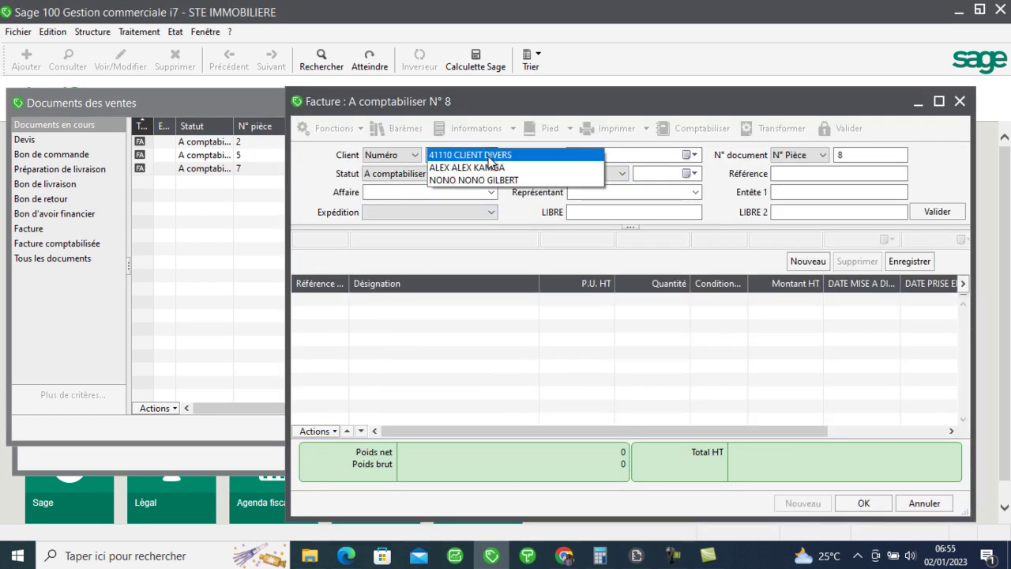
left_click(488, 156)
key("Return")
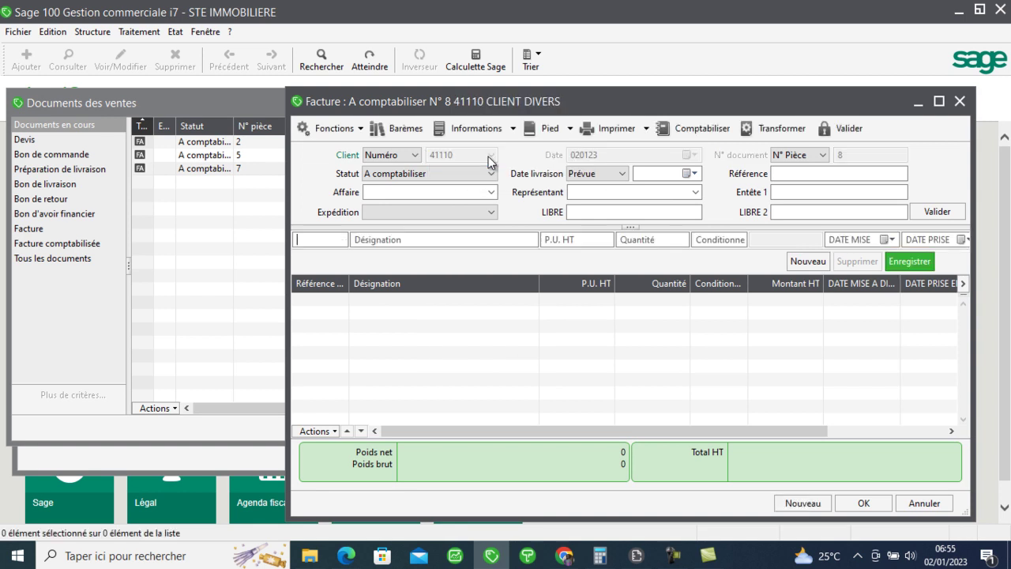
Enter the TERRAIN (nos parts) article on the sales invoice line and shorten its description to TERRAIN
type("TE")
key("Tab")
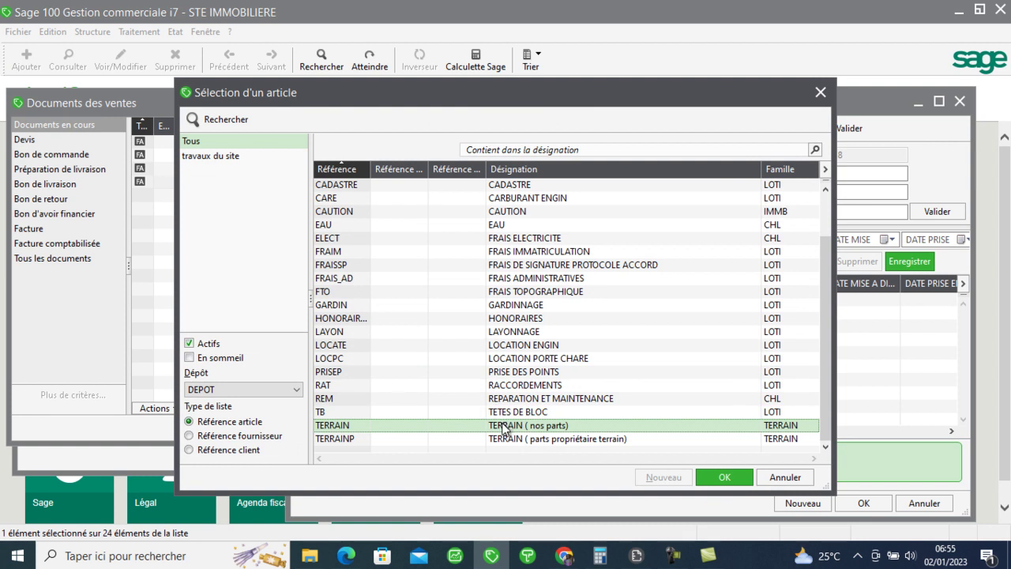
double_click(494, 425)
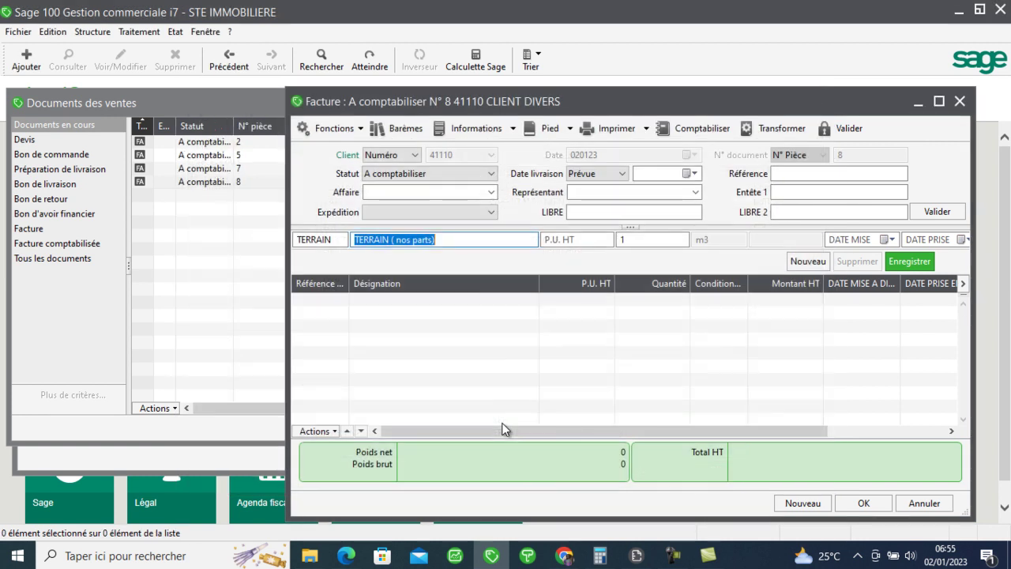
left_click(569, 239)
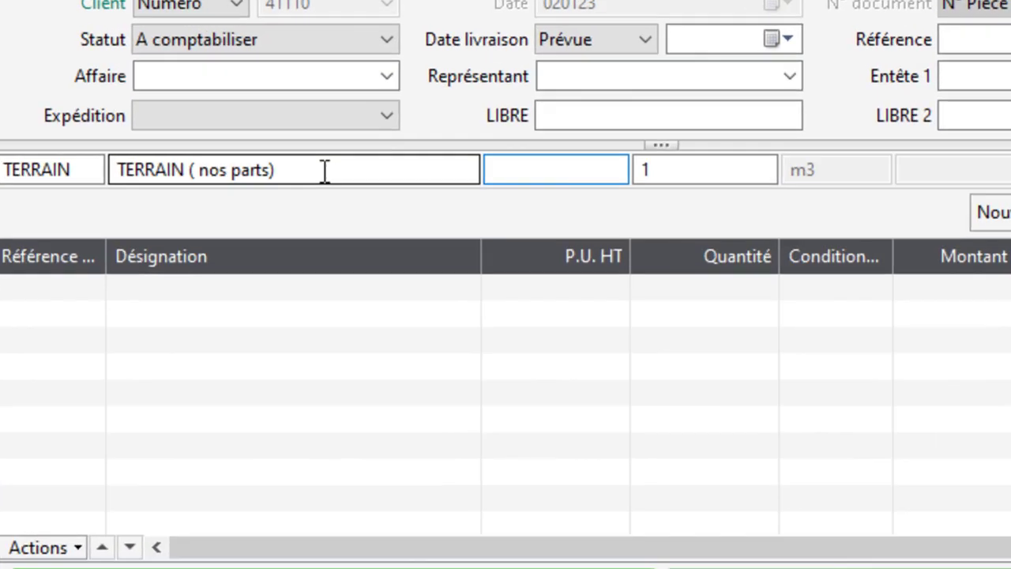
left_click_drag(323, 171, 184, 170)
key("BackSpace")
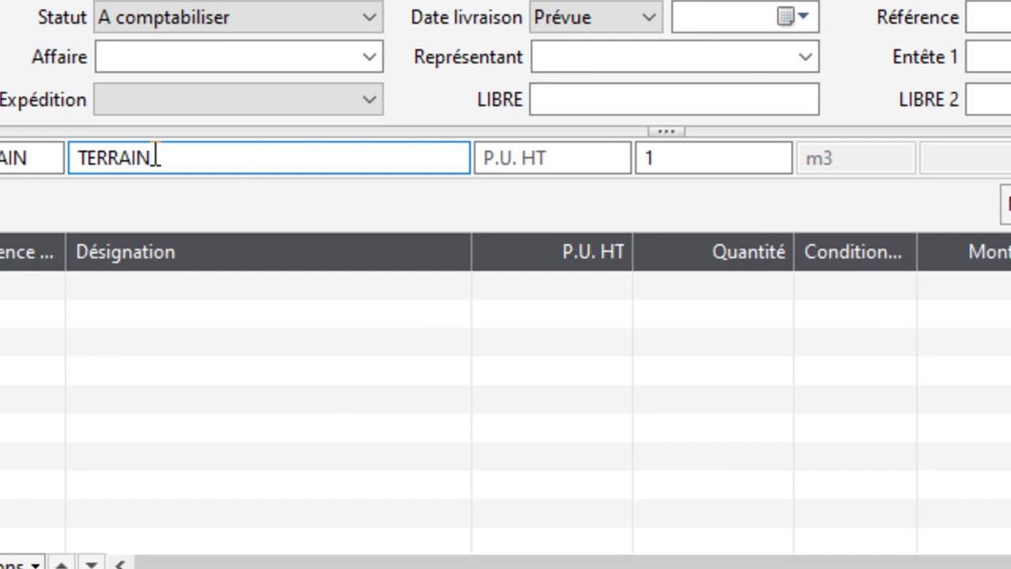
key("Tab")
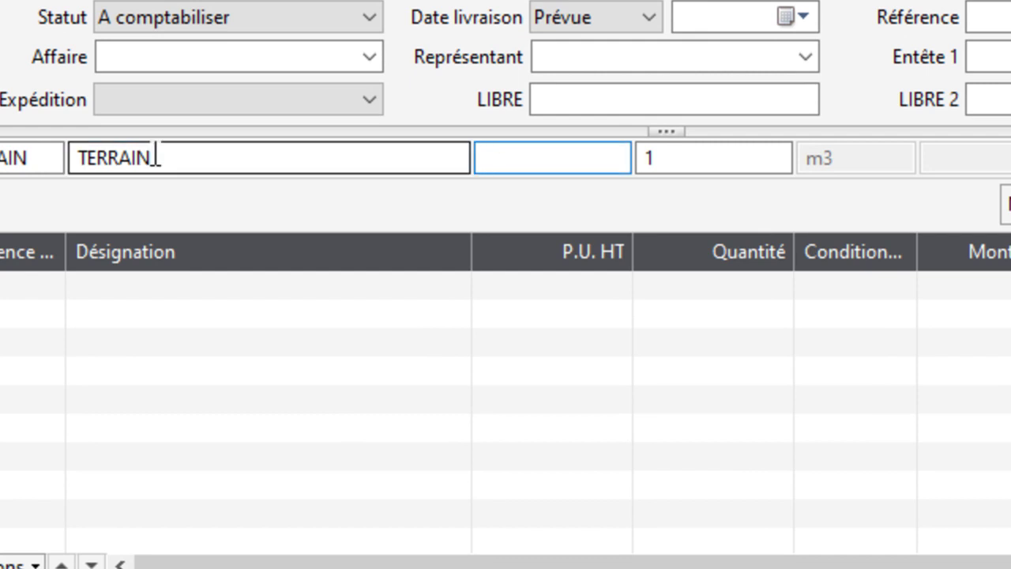
Give the TERRAIN line a unit price of 5000 and a quantity of 2000, and record it
type("5000")
key("Tab")
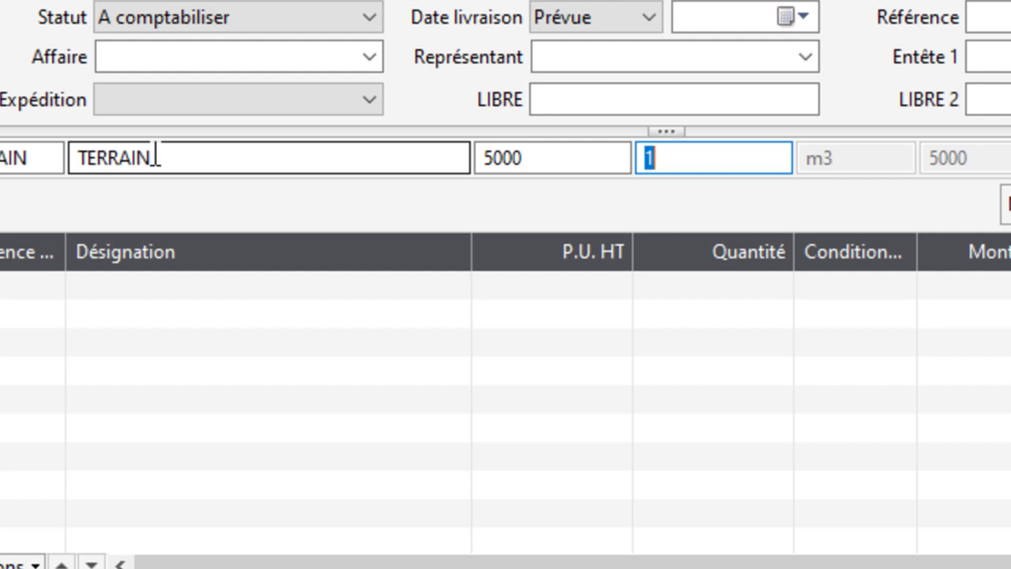
type("2000")
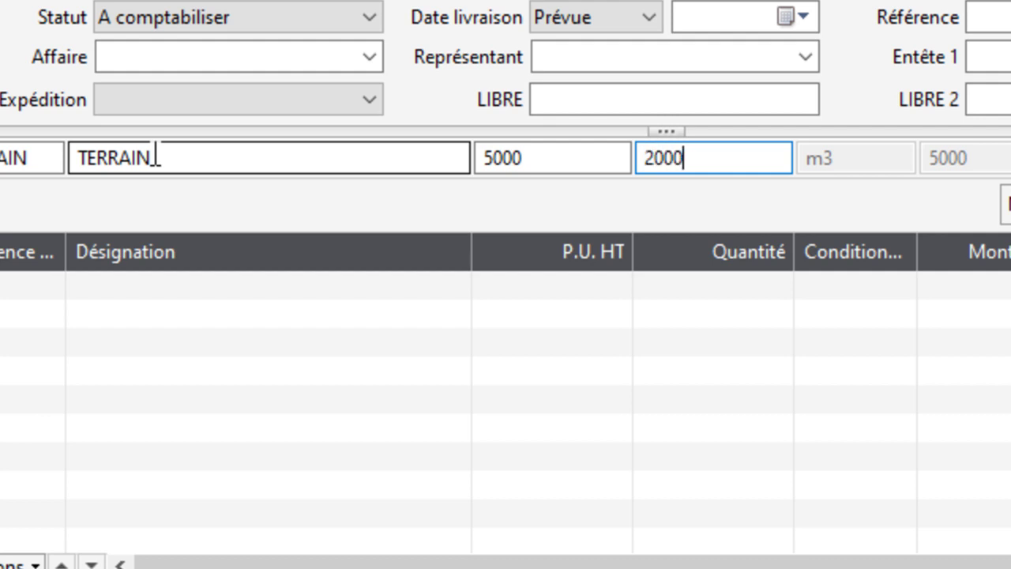
left_click(153, 154)
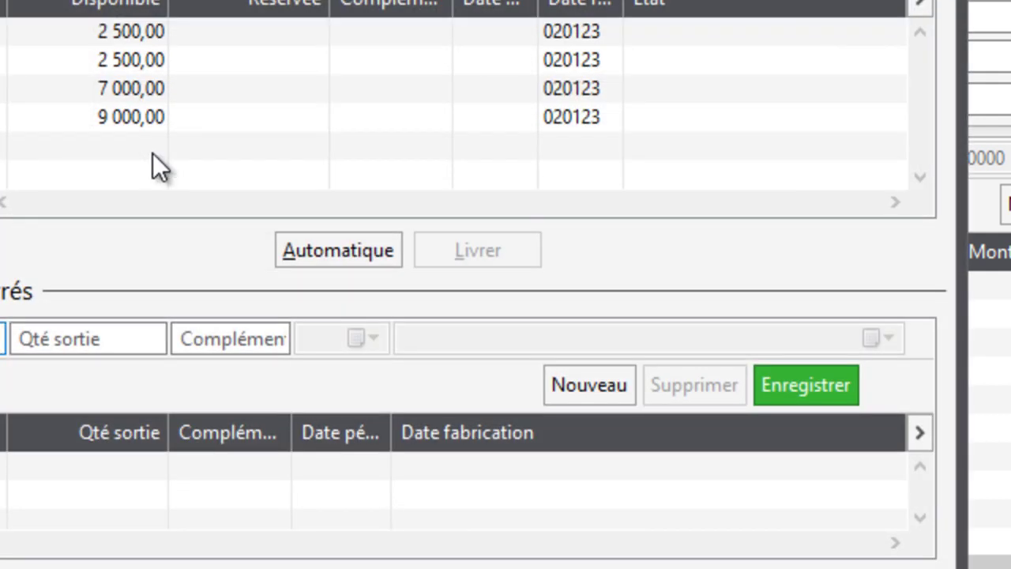
Deliver the 2000 quantity from the fourth lot in stock, LOT4, and validate the lot allocation
left_click(31, 117)
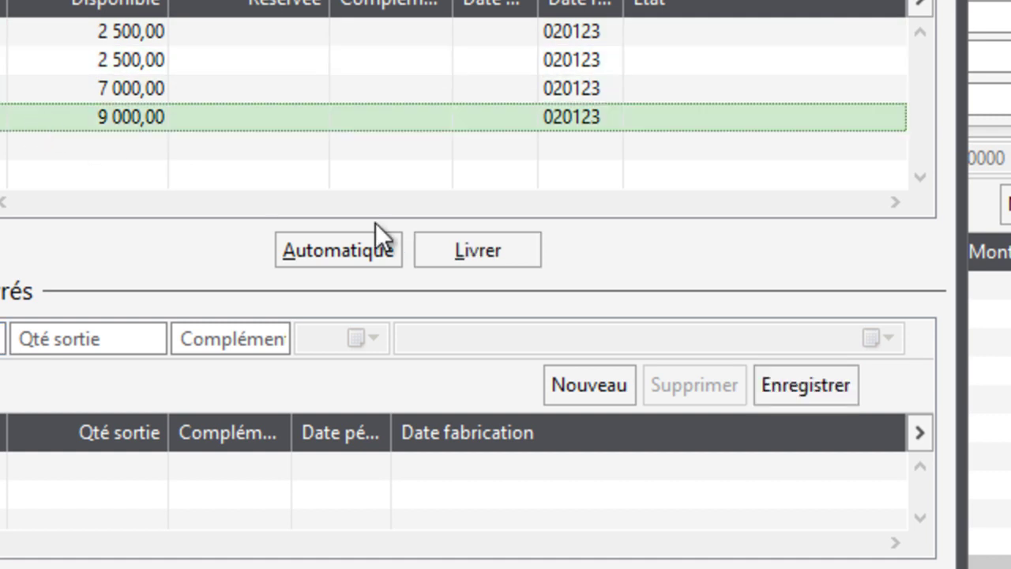
left_click(468, 249)
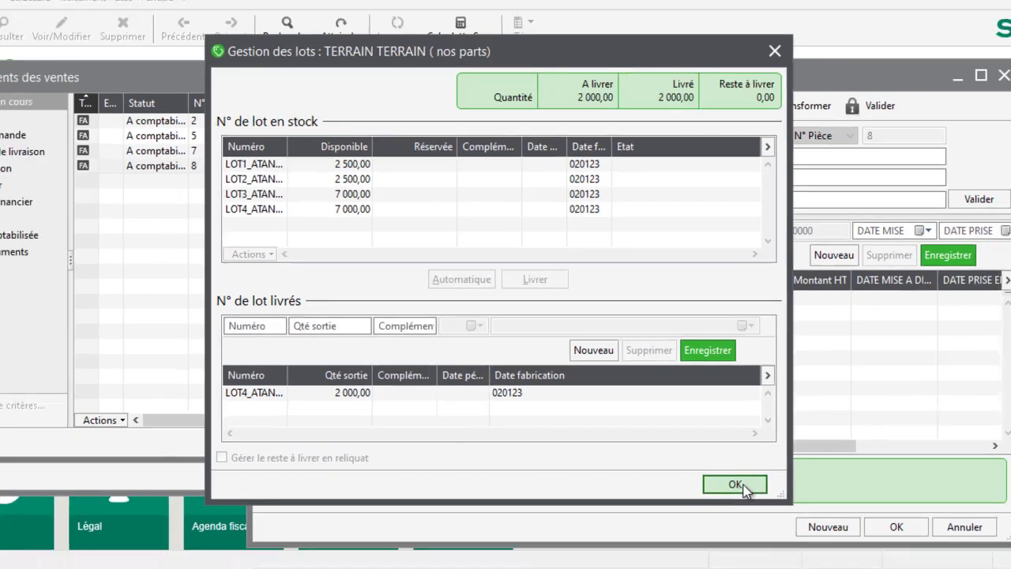
left_click(727, 547)
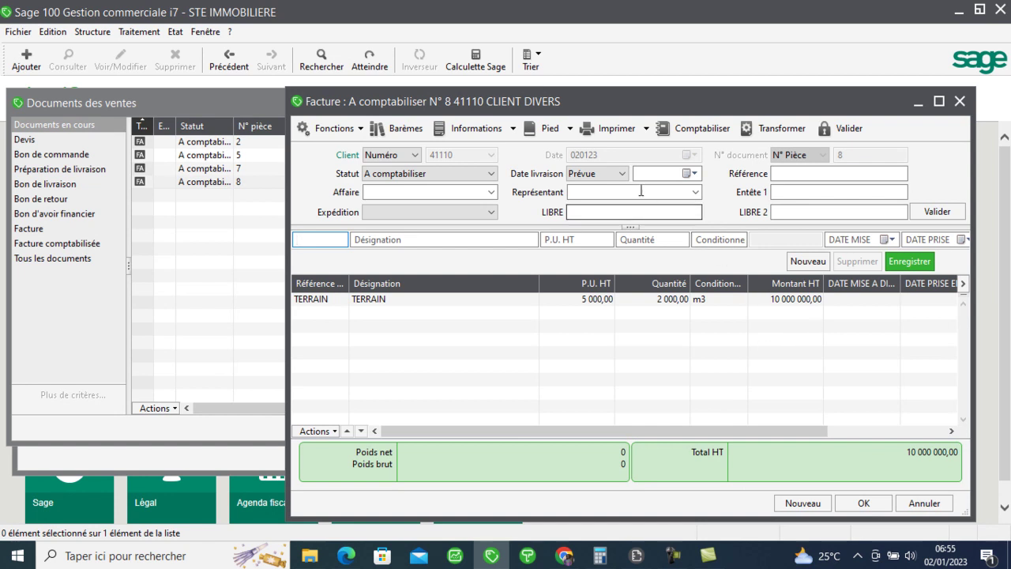
left_click(616, 129)
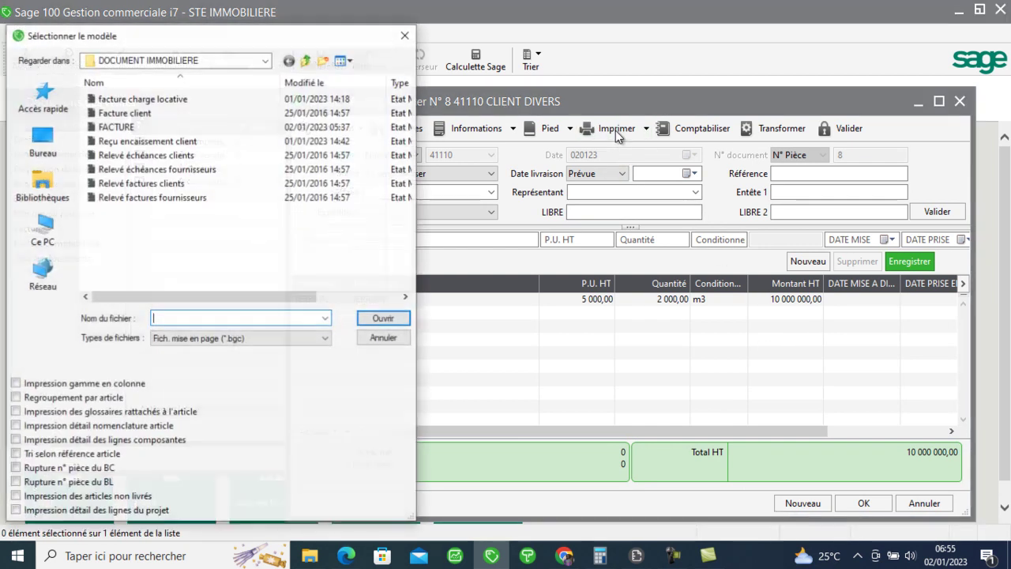
left_click(395, 338)
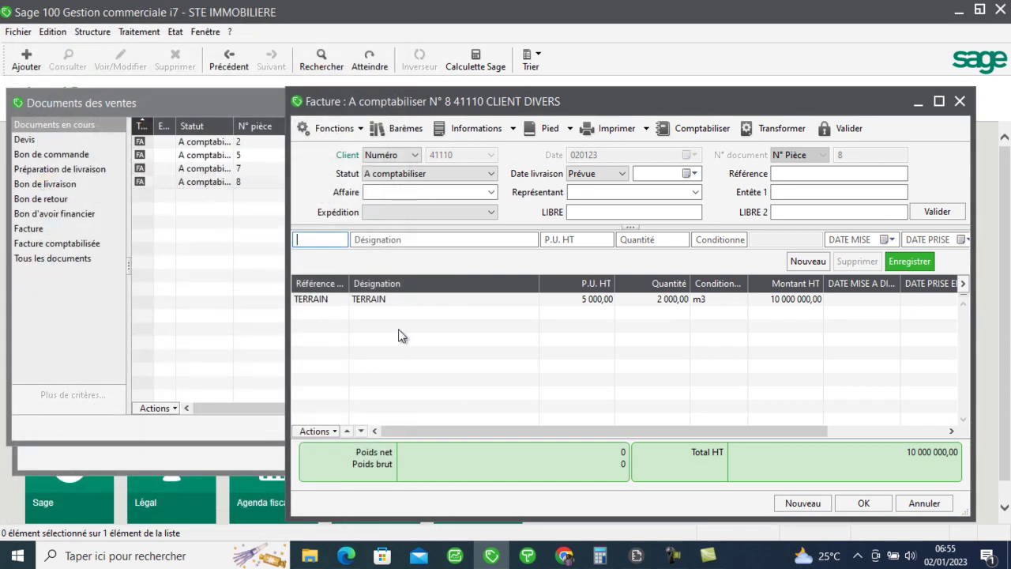
Add a down payment of 7000000 to the sales invoice in journal CAIS, choose its payment method, and validate it
left_click(568, 129)
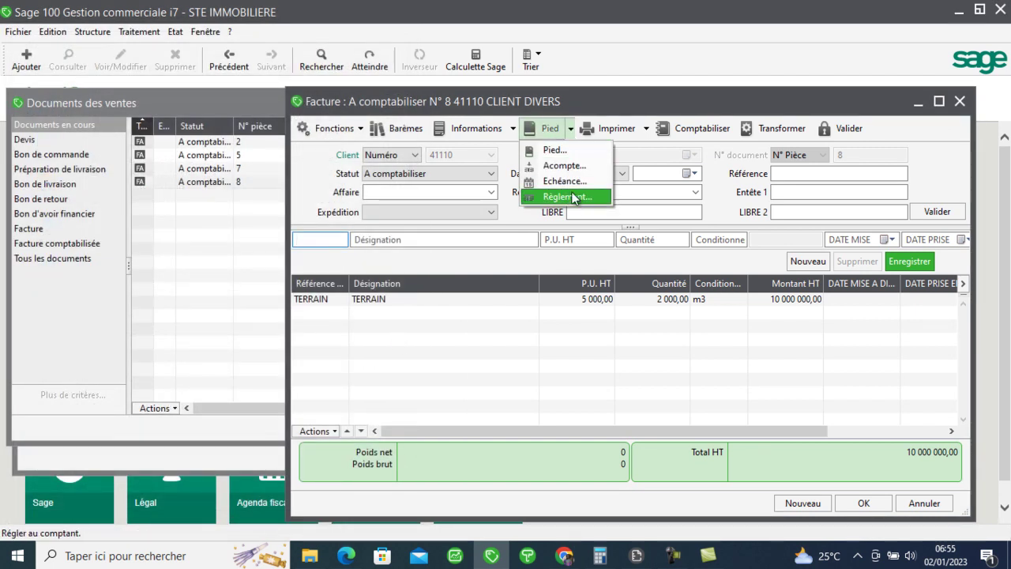
left_click(569, 169)
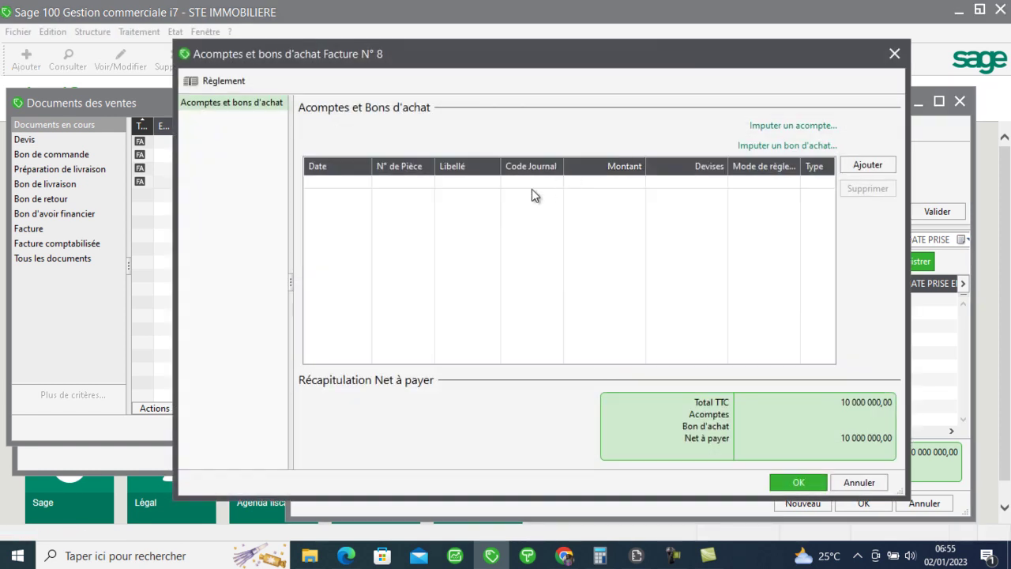
left_click(866, 168)
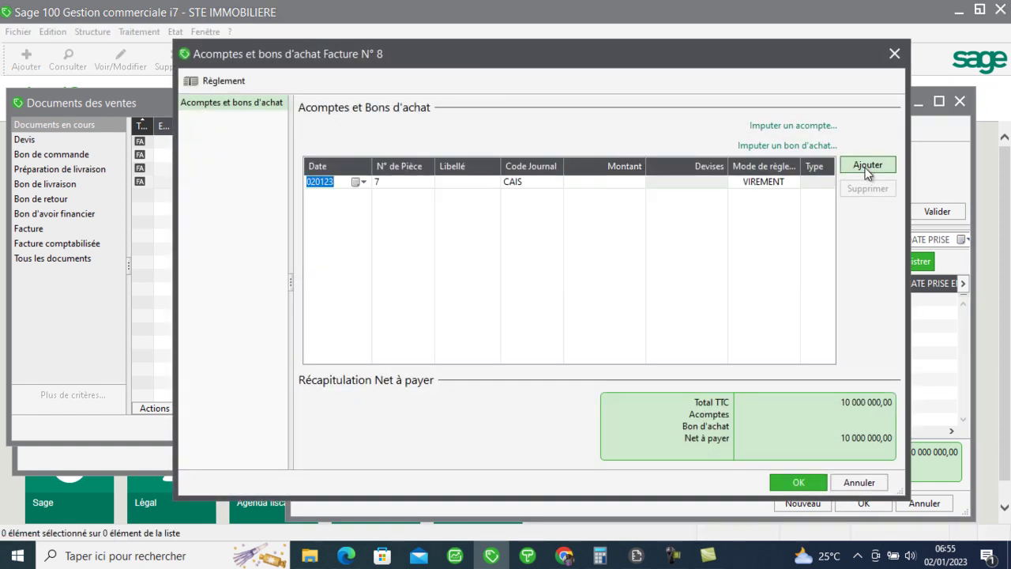
left_click(620, 183)
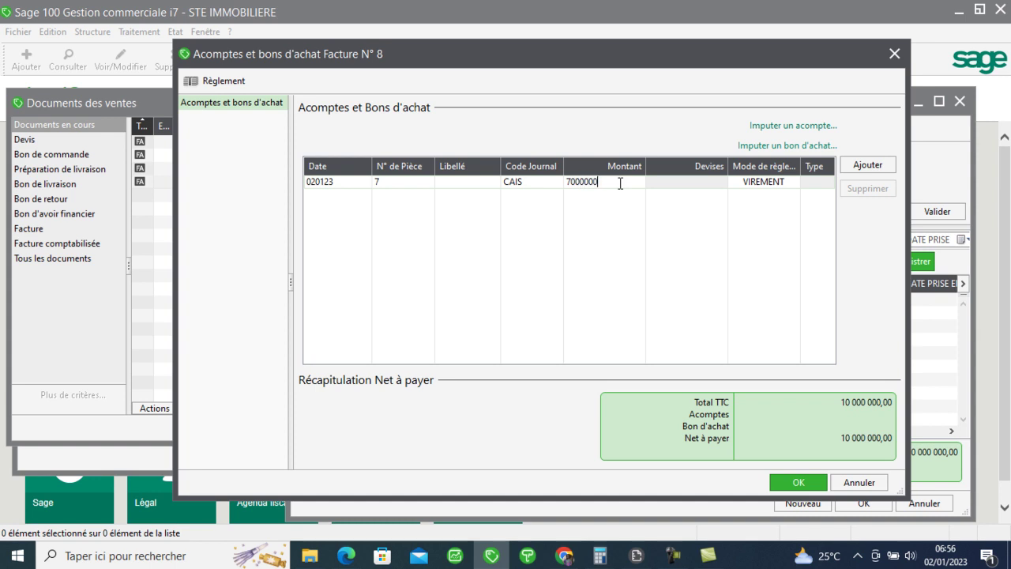
left_click(742, 183)
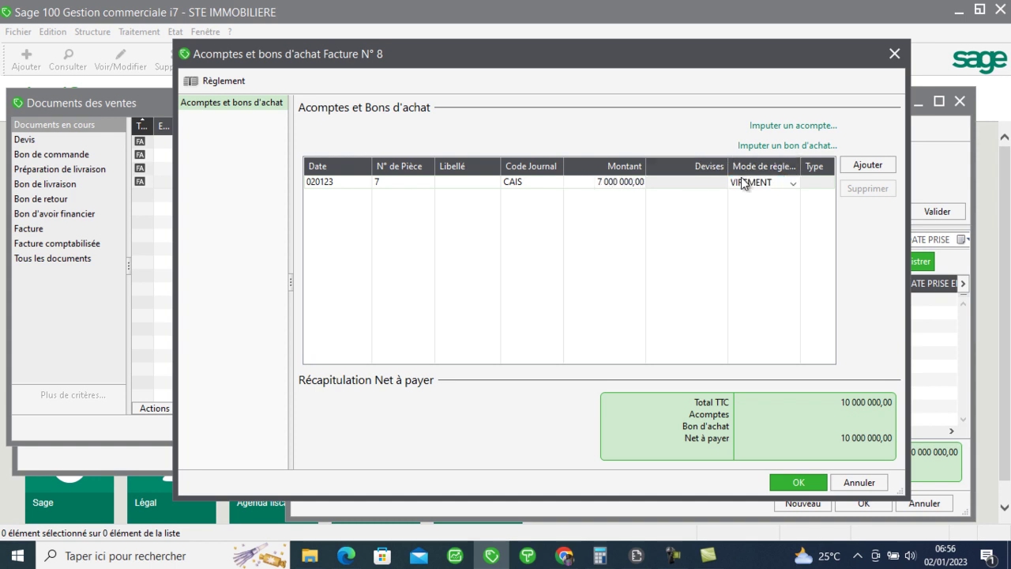
left_click(742, 182)
left_click(742, 196)
left_click(799, 483)
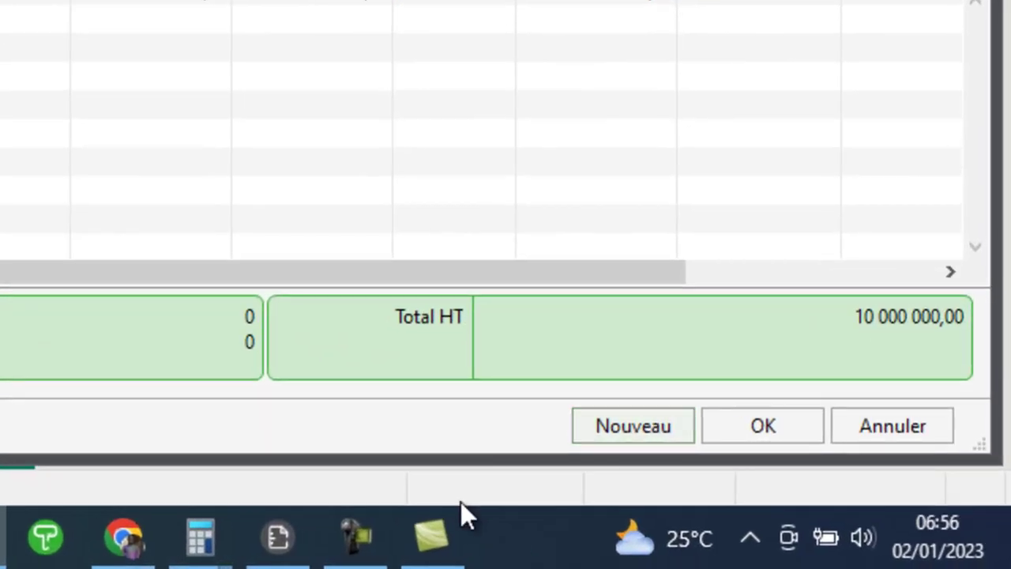
left_click(431, 530)
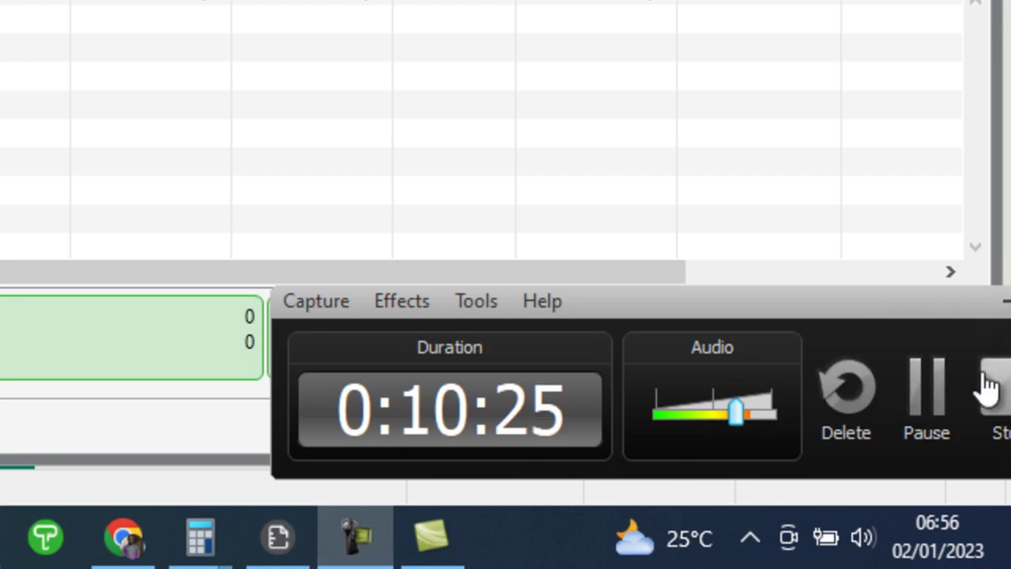